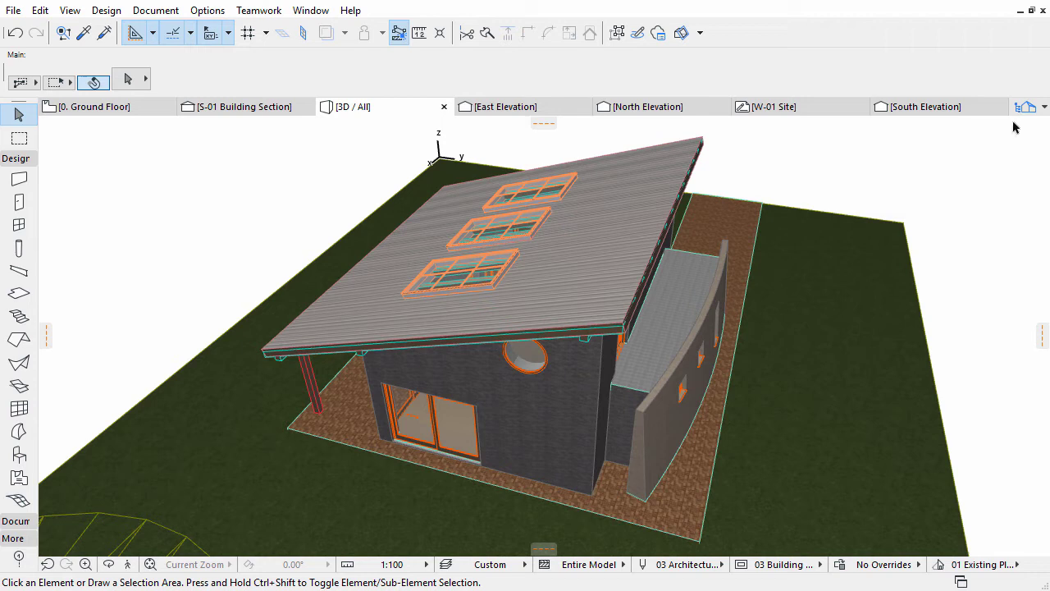
# Open the 0. Ground Floor plan from the Navigator and select the Entrance, WC and Washroom zones.
pyautogui.click(1024, 108)
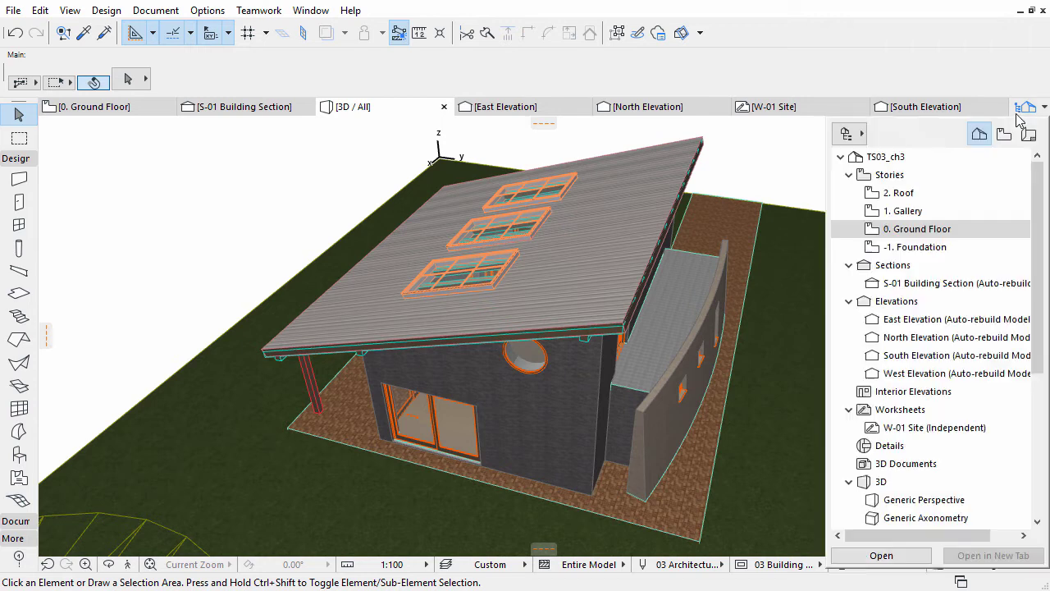
pyautogui.doubleClick(940, 230)
pyautogui.click(487, 224)
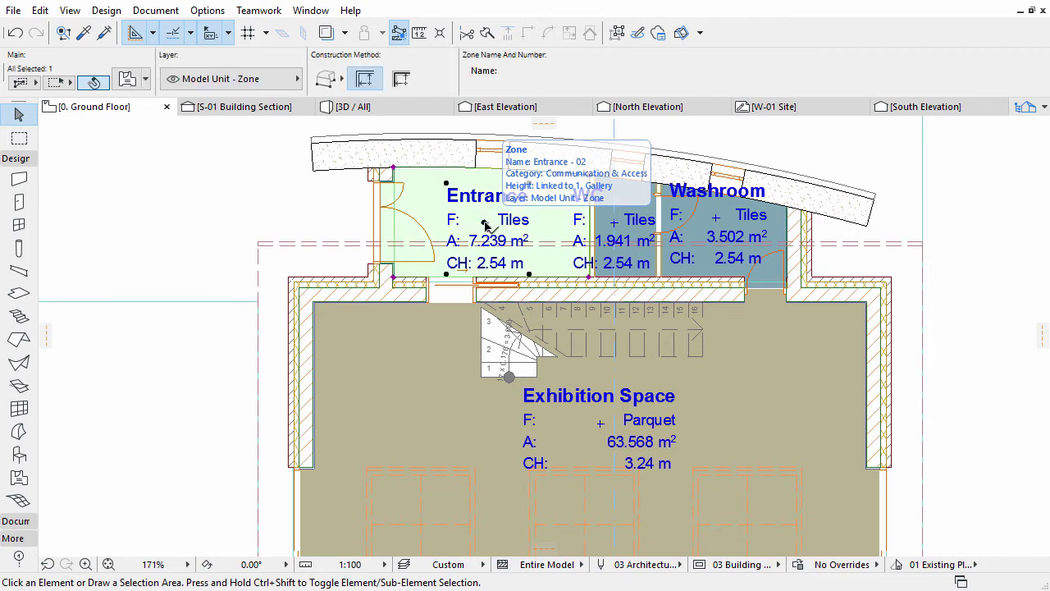
pyautogui.keyDown('shift'); pyautogui.click(615, 224); pyautogui.keyUp('shift')
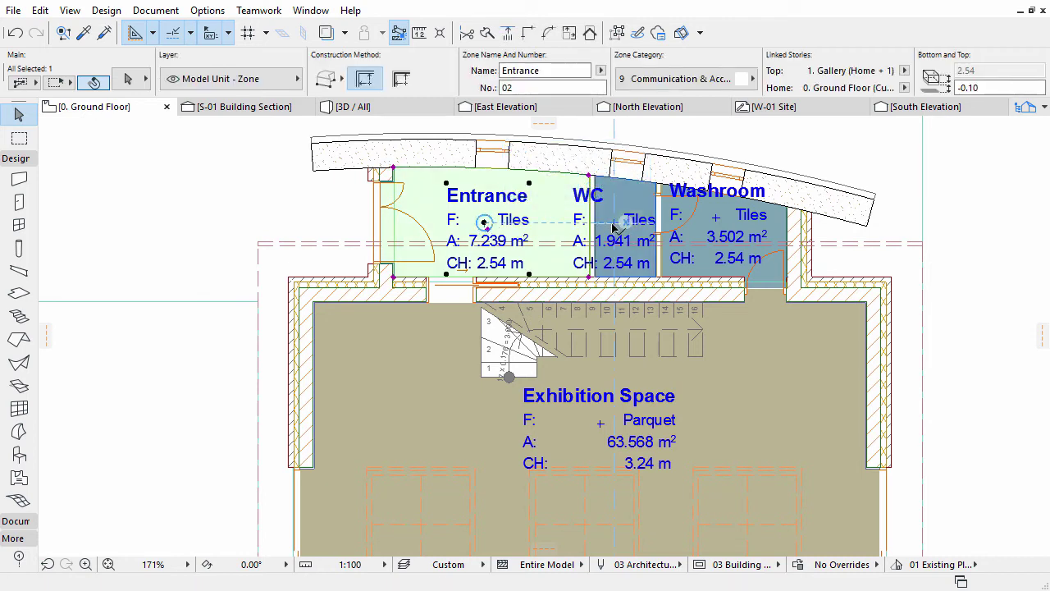
pyautogui.keyDown('shift'); pyautogui.click(713, 227); pyautogui.keyUp('shift')
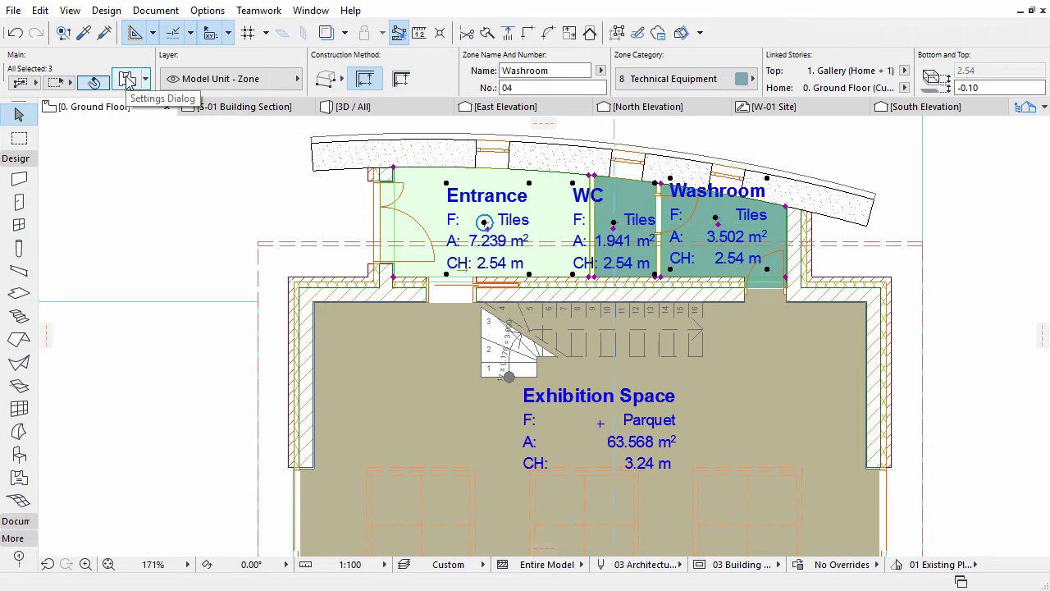
# Turn on a Grid 30x30 floor plan cover fill for the selected zones, replacing Carpet.
pyautogui.click(127, 79)
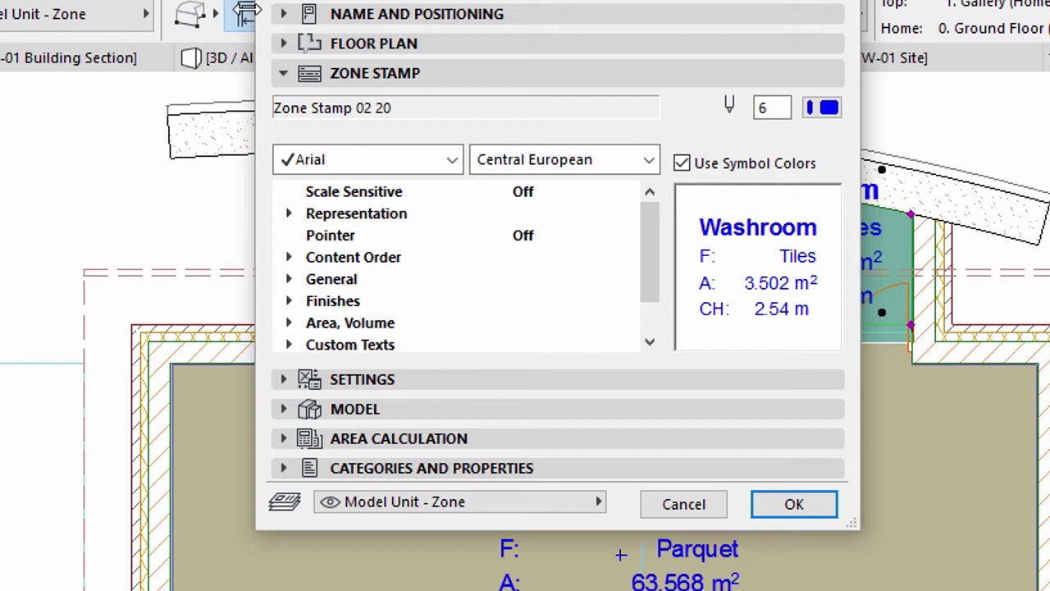
pyautogui.click(385, 98)
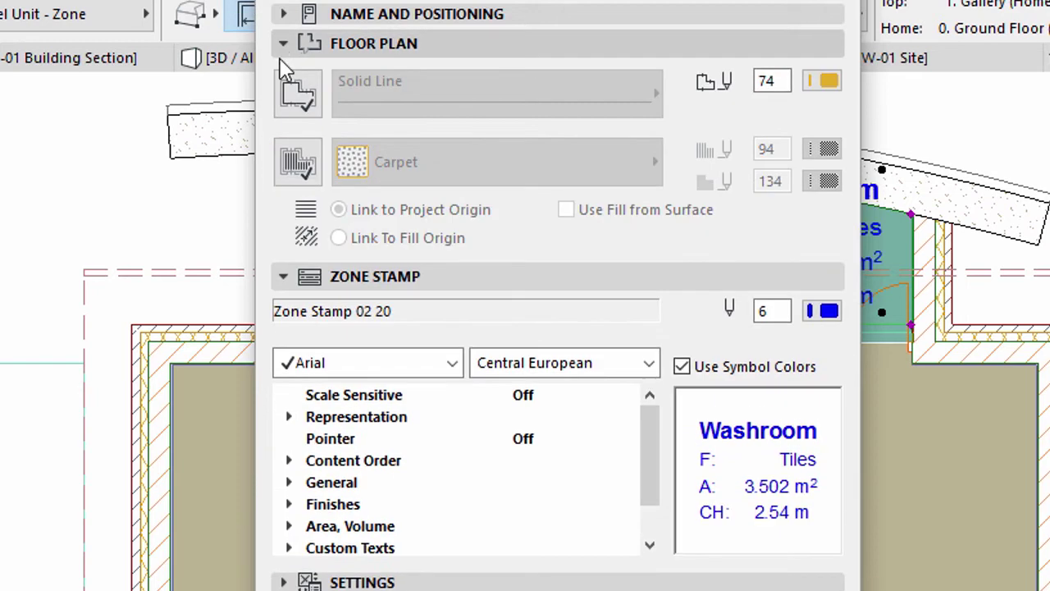
pyautogui.click(282, 277)
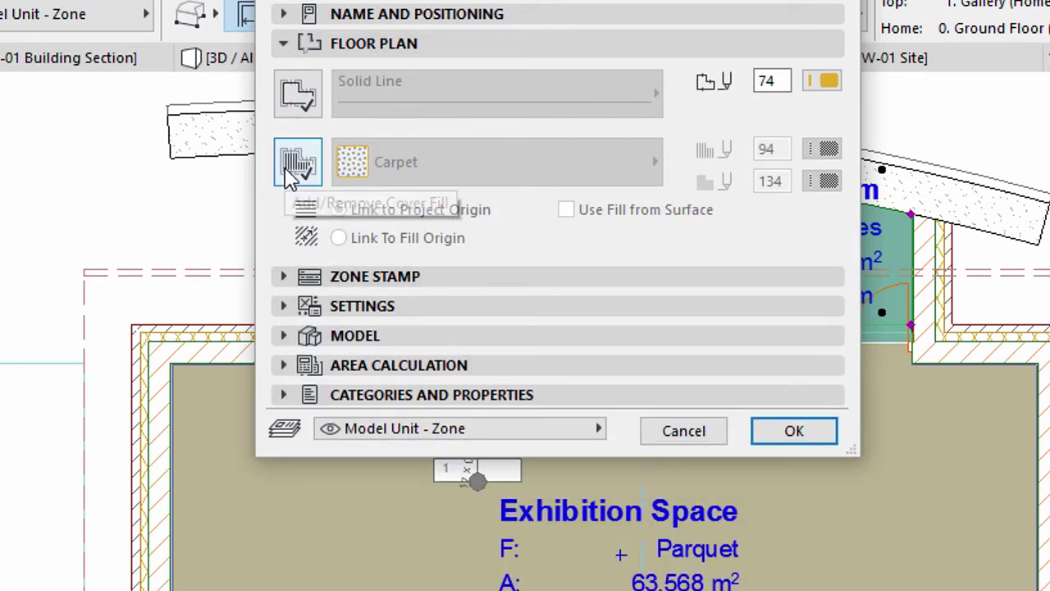
pyautogui.click(295, 170)
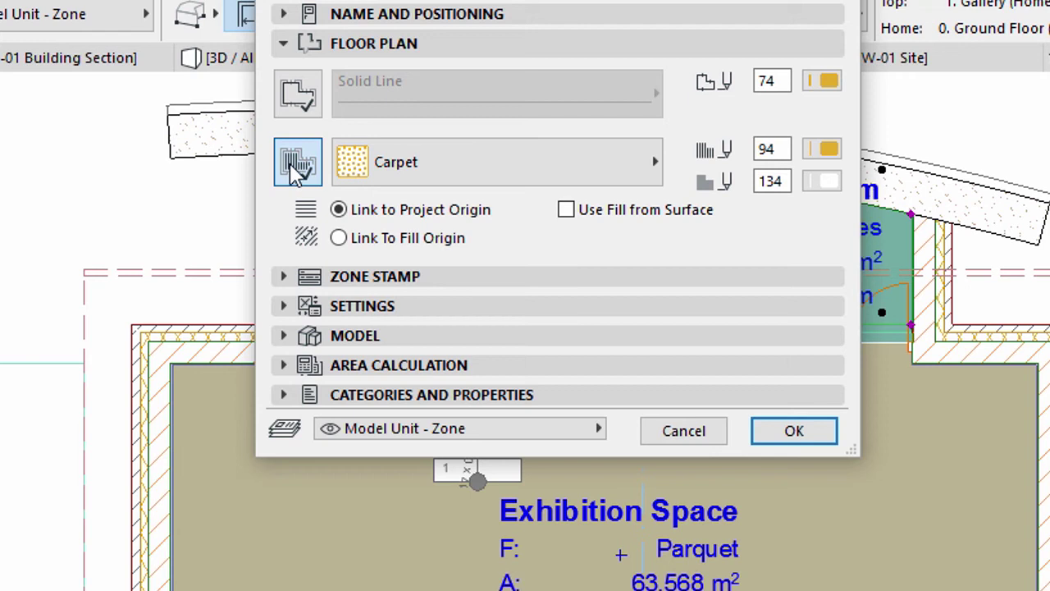
pyautogui.click(454, 164)
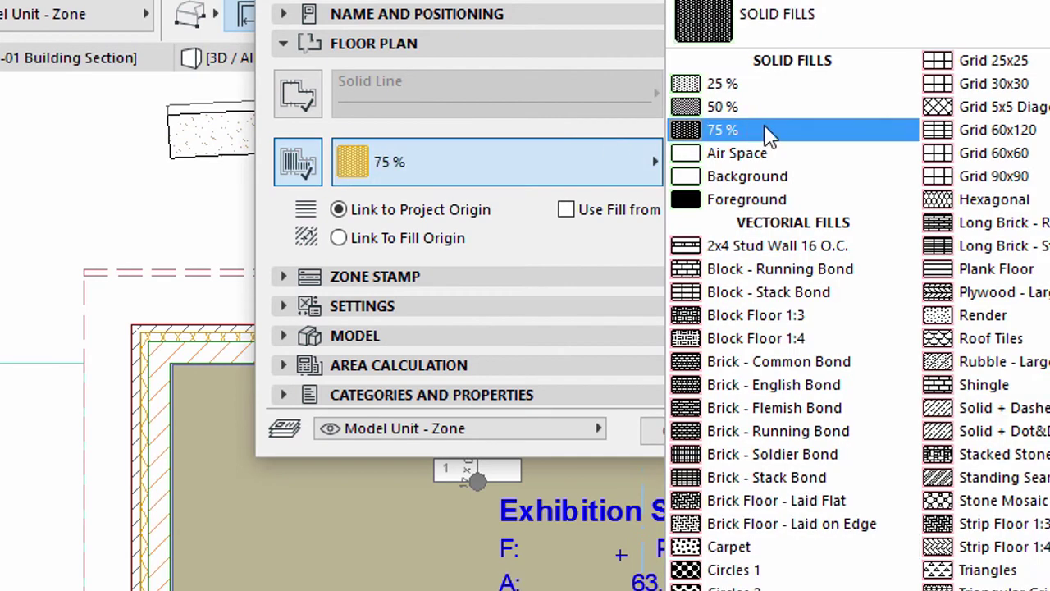
pyautogui.click(993, 85)
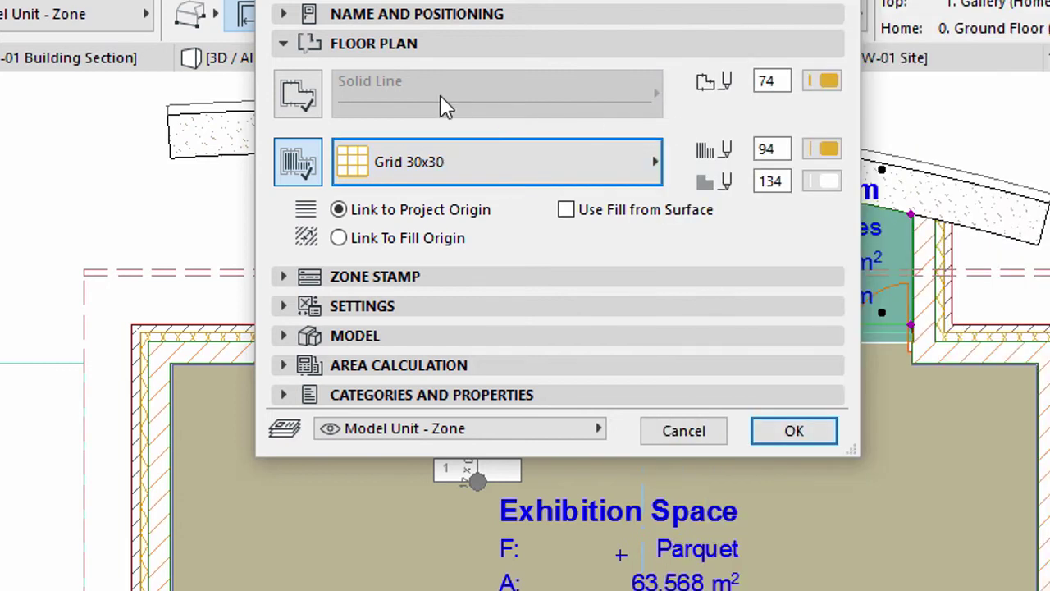
# On the zone stamp Text Style page, set Zone Name size 2,00 and Text Block size 1,50.
pyautogui.click(285, 44)
pyautogui.click(283, 159)
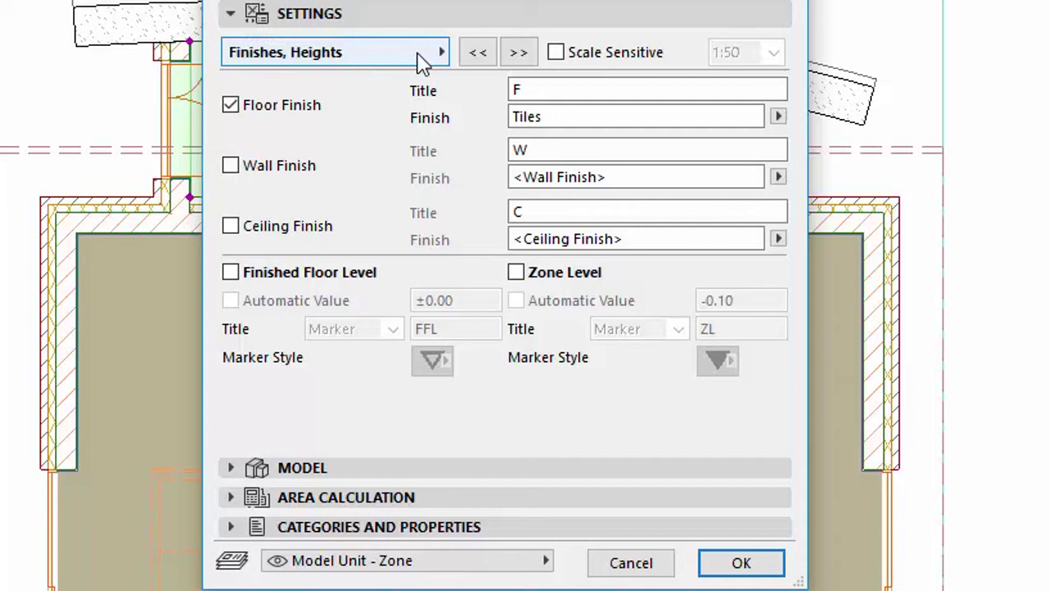
pyautogui.click(435, 54)
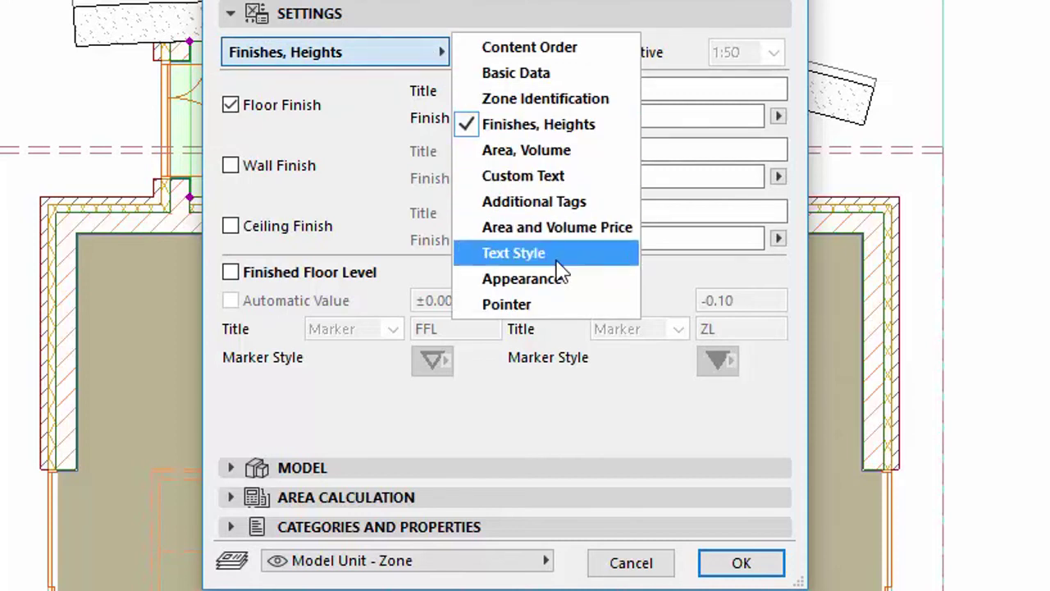
pyautogui.press('Escape')
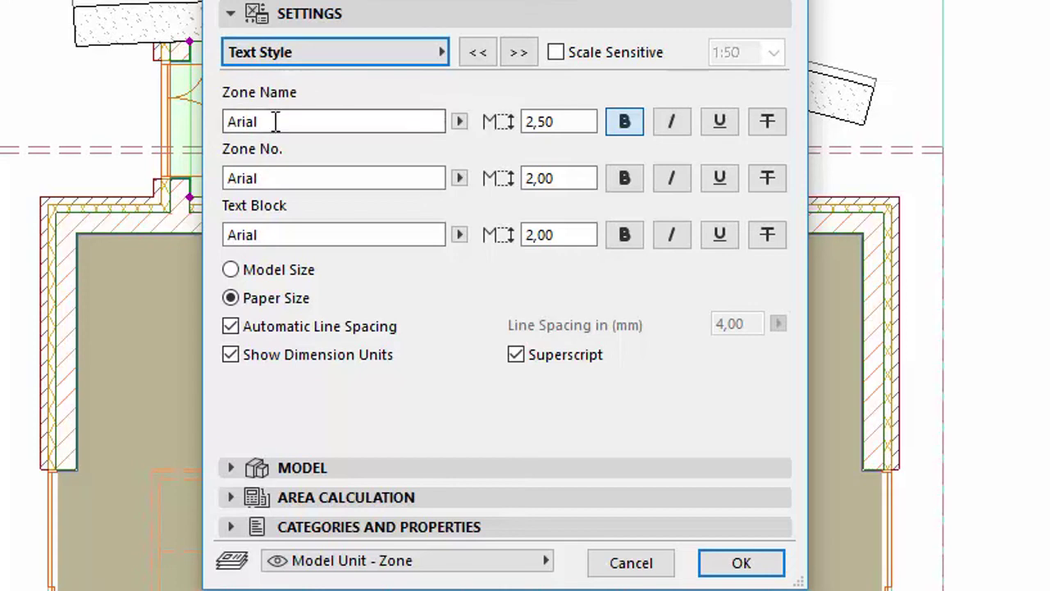
pyautogui.click(548, 123)
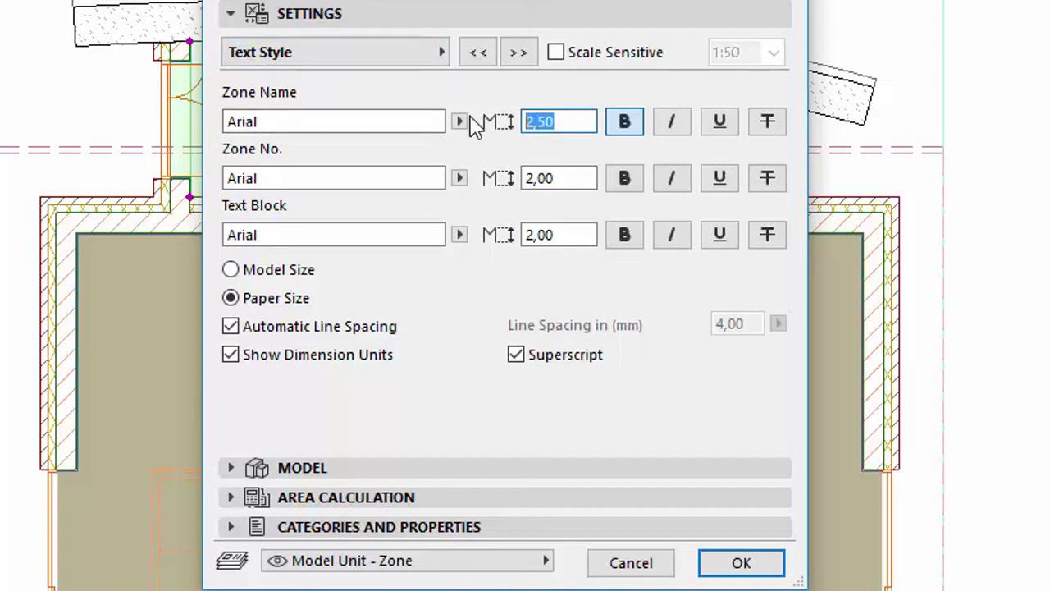
pyautogui.write('2,00')
pyautogui.press('Return')
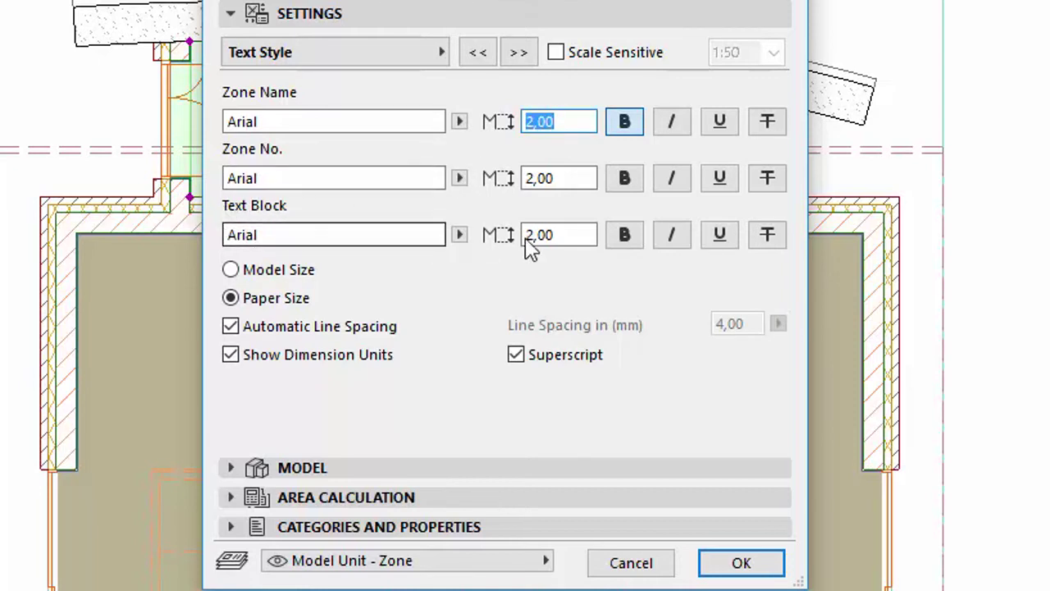
pyautogui.click(568, 237)
pyautogui.moveTo(568, 237); pyautogui.dragTo(510, 237)
pyautogui.write('1,')
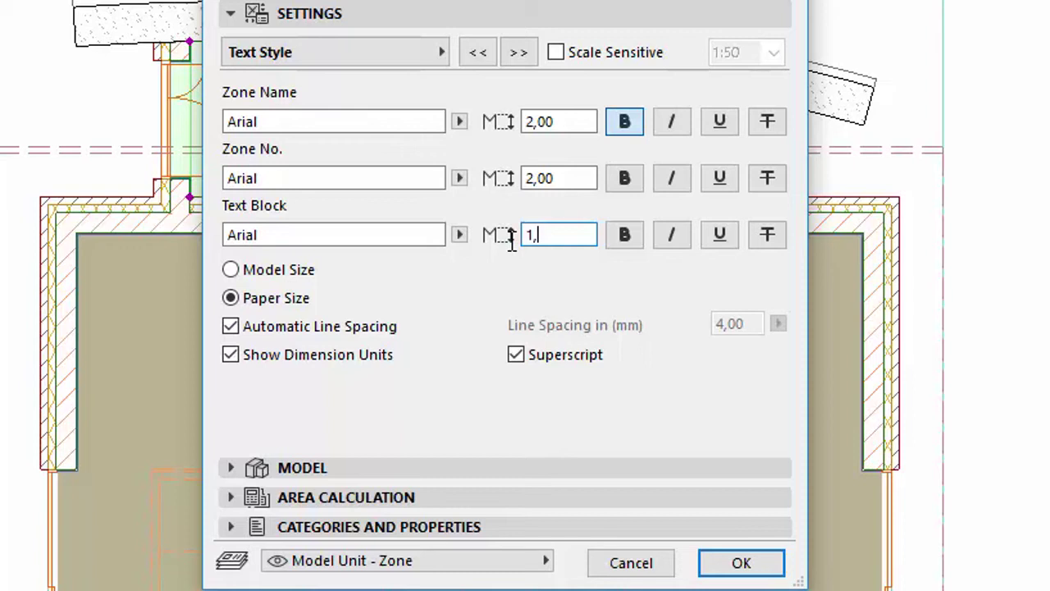
pyautogui.write('50')
pyautogui.press('Return')
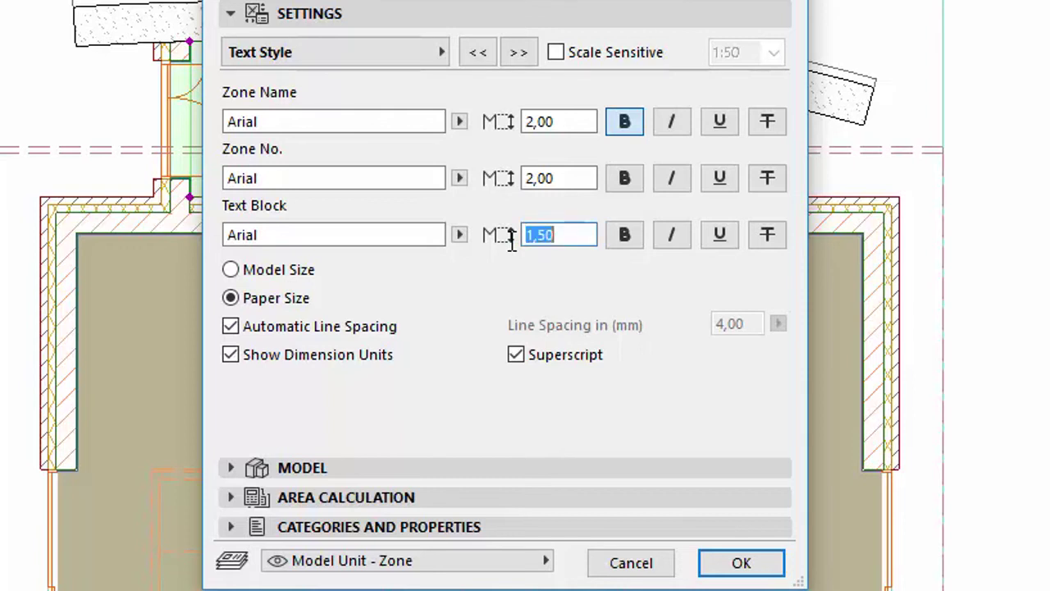
# Apply the three zones' settings, then give the Exhibition Space zone a Plank Floor cover fill.
pyautogui.click(733, 563)
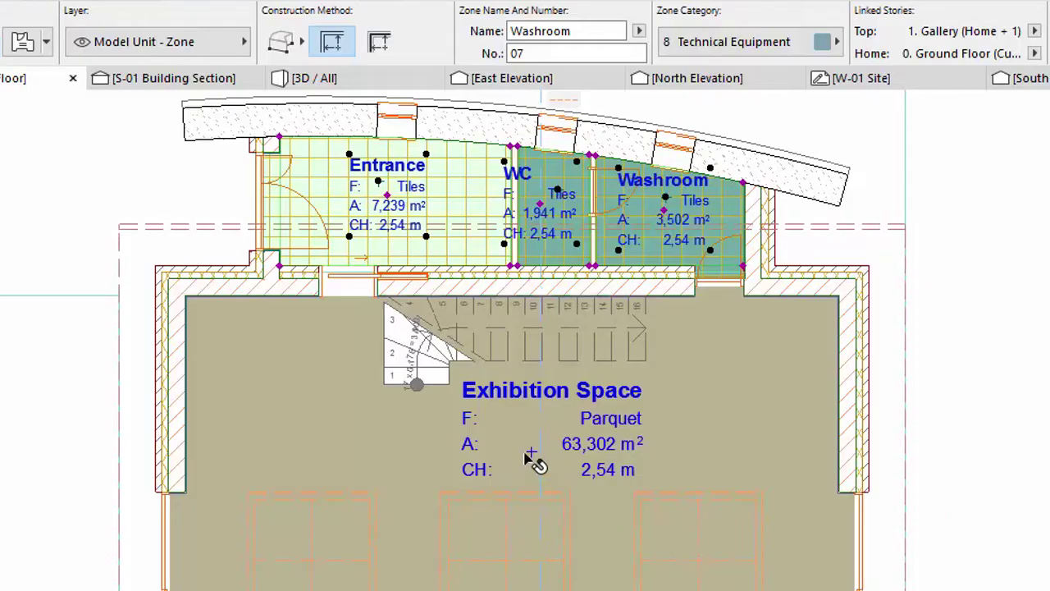
pyautogui.click(532, 456)
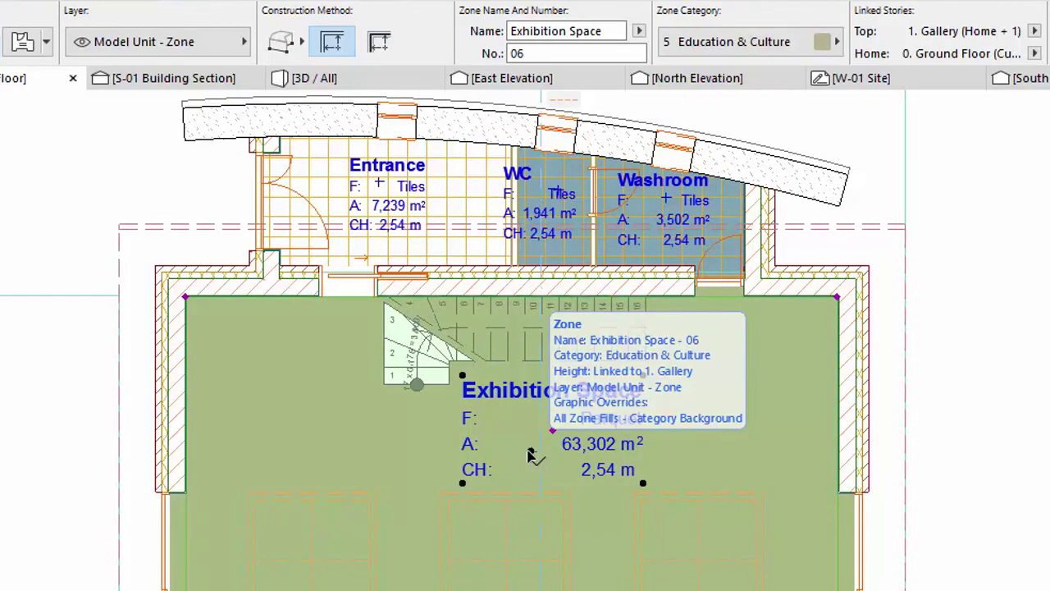
pyautogui.click(22, 45)
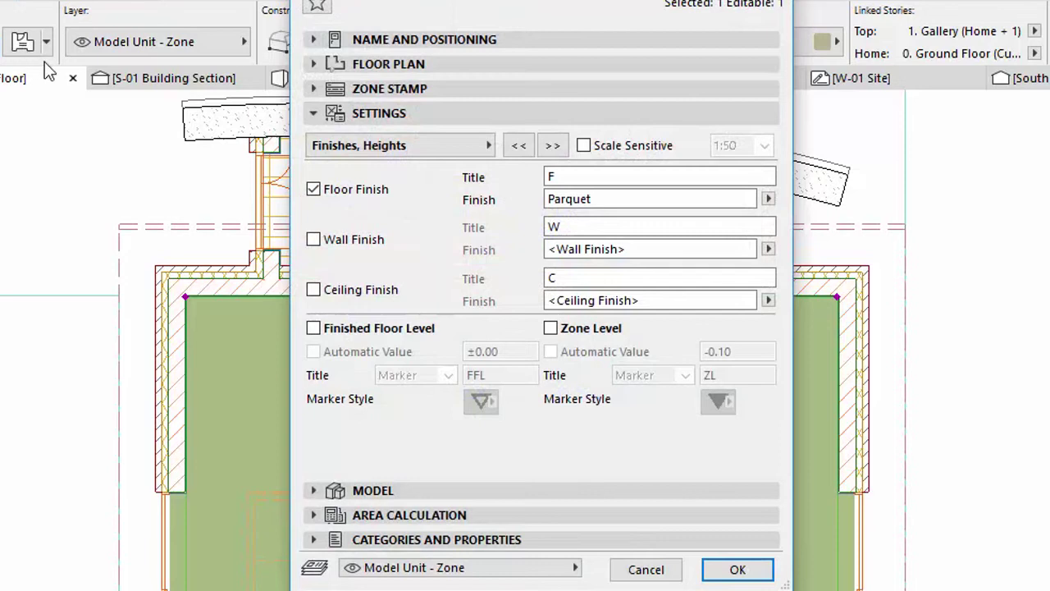
pyautogui.click(308, 65)
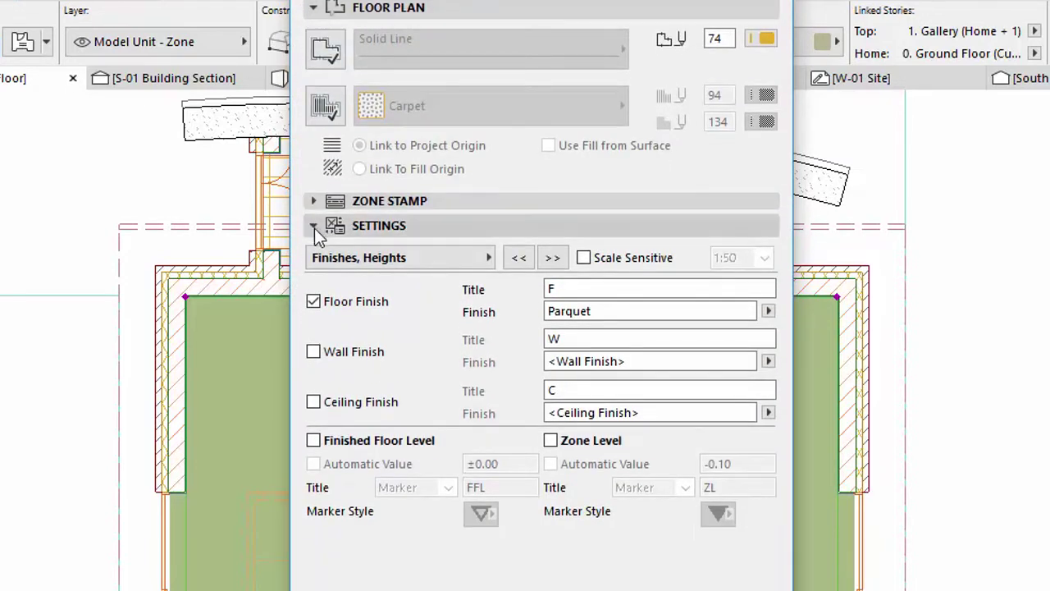
pyautogui.click(314, 227)
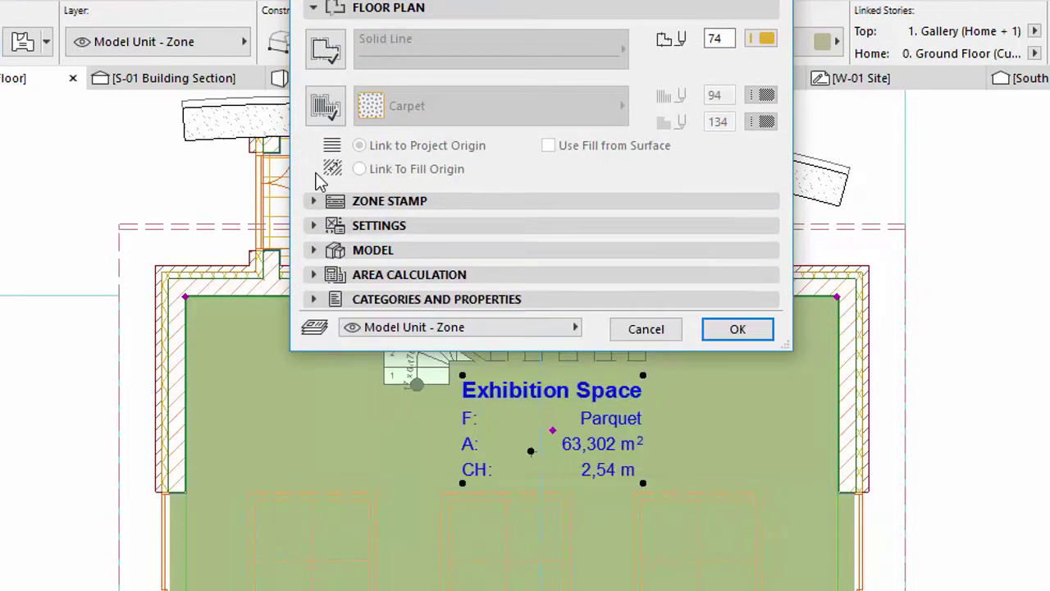
pyautogui.click(327, 113)
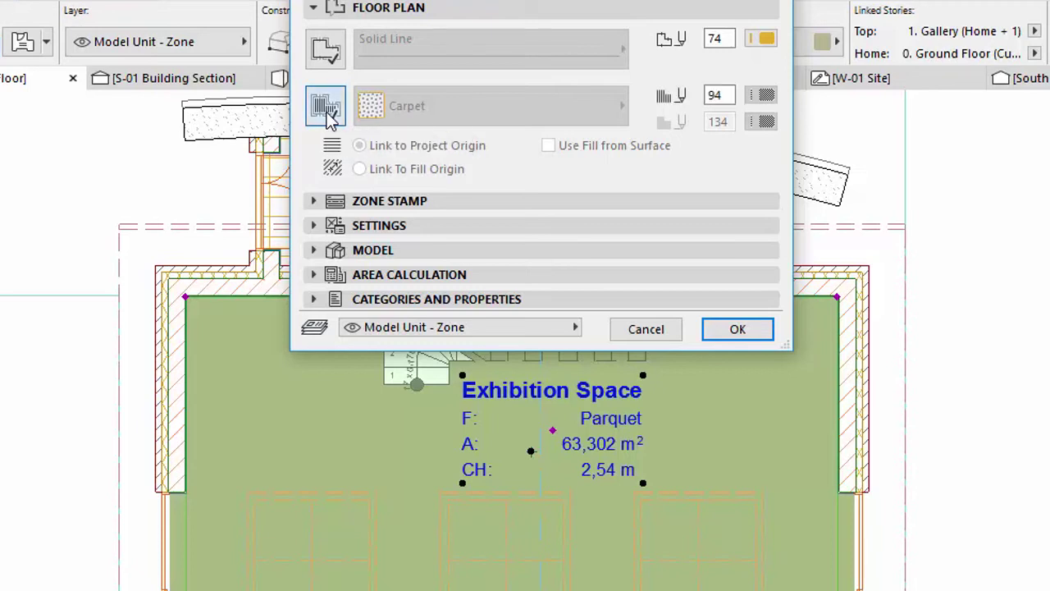
pyautogui.click(557, 103)
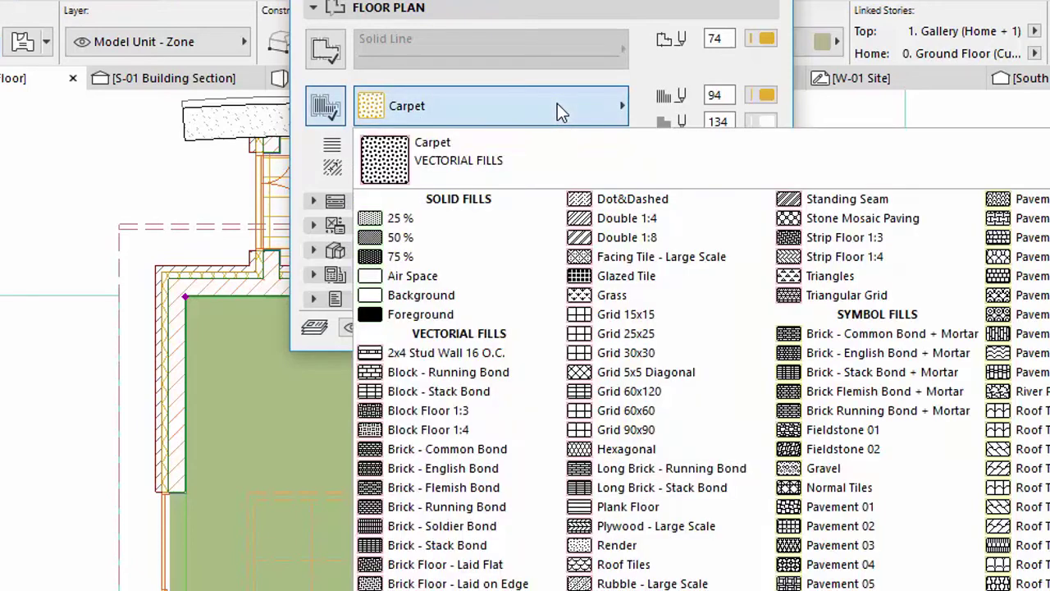
pyautogui.click(674, 510)
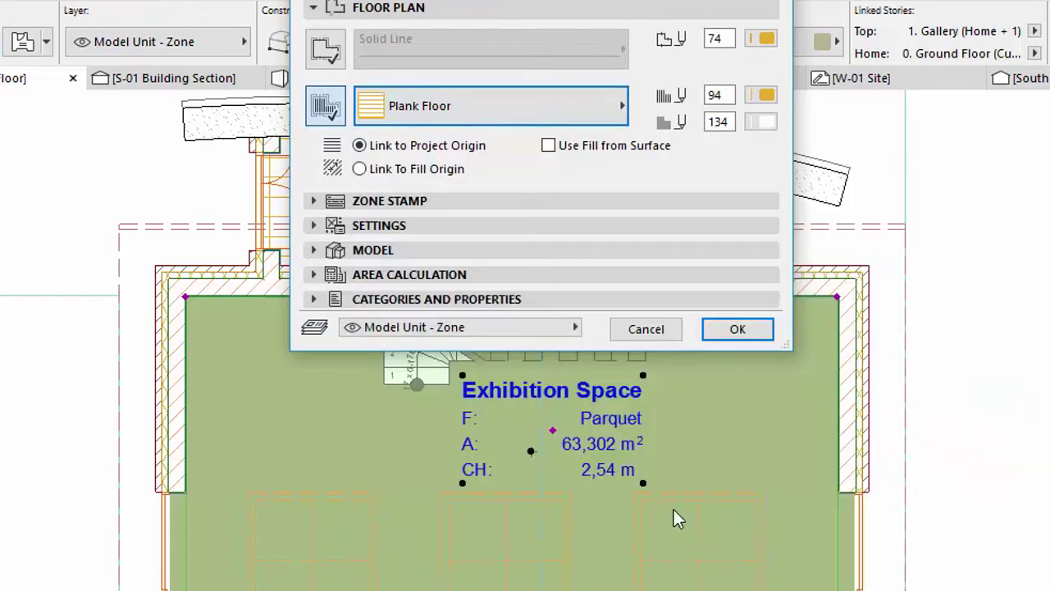
pyautogui.click(313, 225)
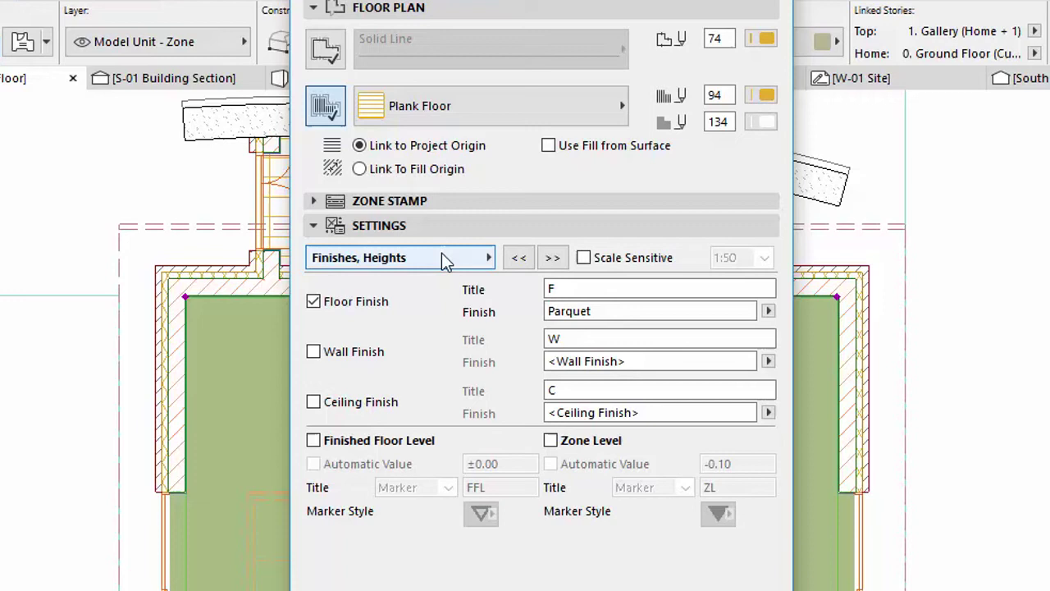
# Set the Exhibition Space stamp's Zone Name size to 2,00 and Text Block to 1,50, then apply.
pyautogui.click(489, 260)
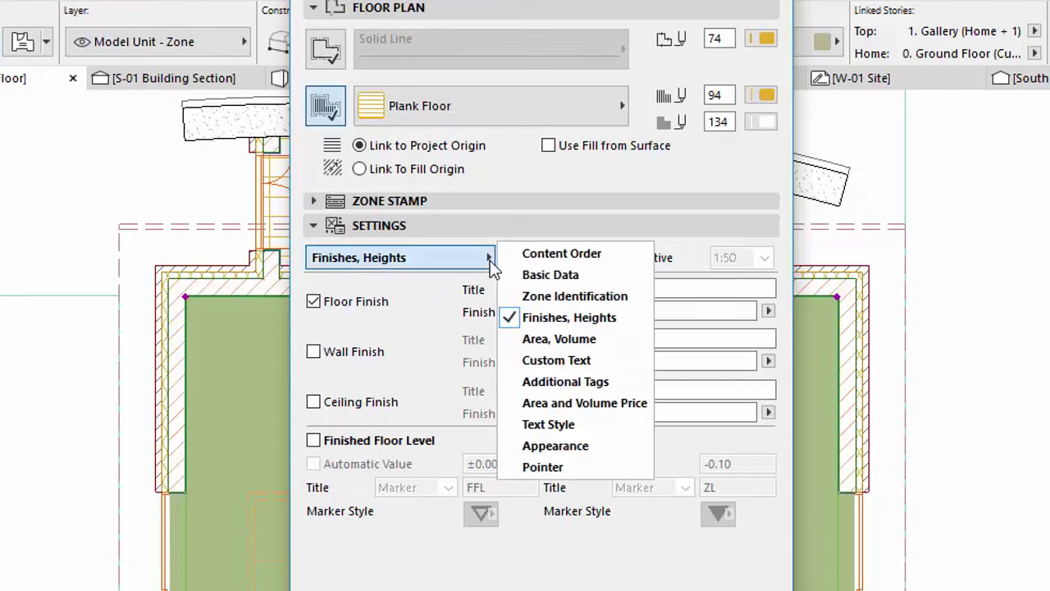
pyautogui.click(569, 424)
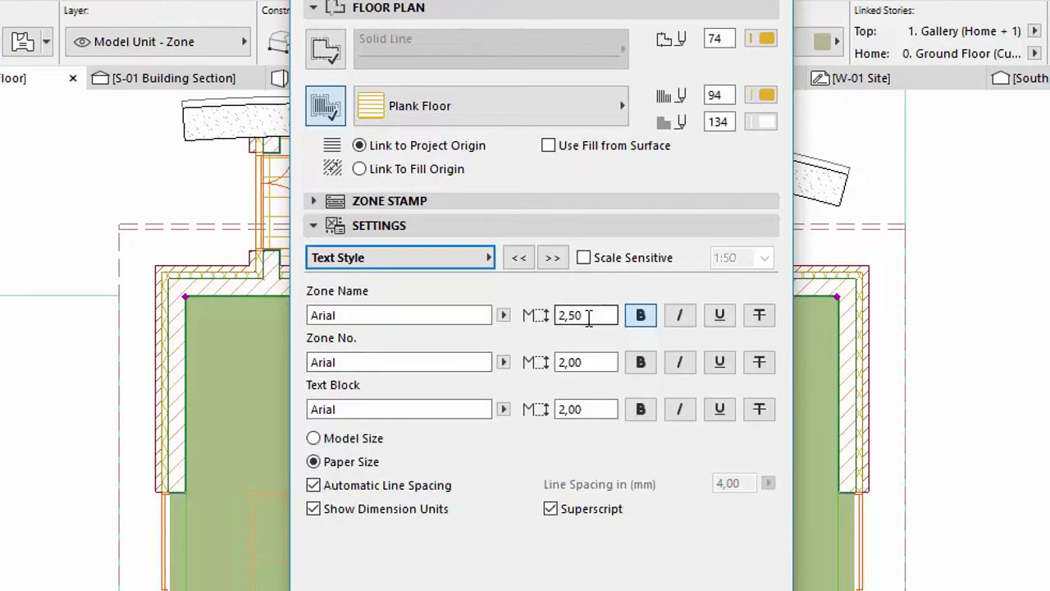
pyautogui.moveTo(595, 315); pyautogui.dragTo(541, 309)
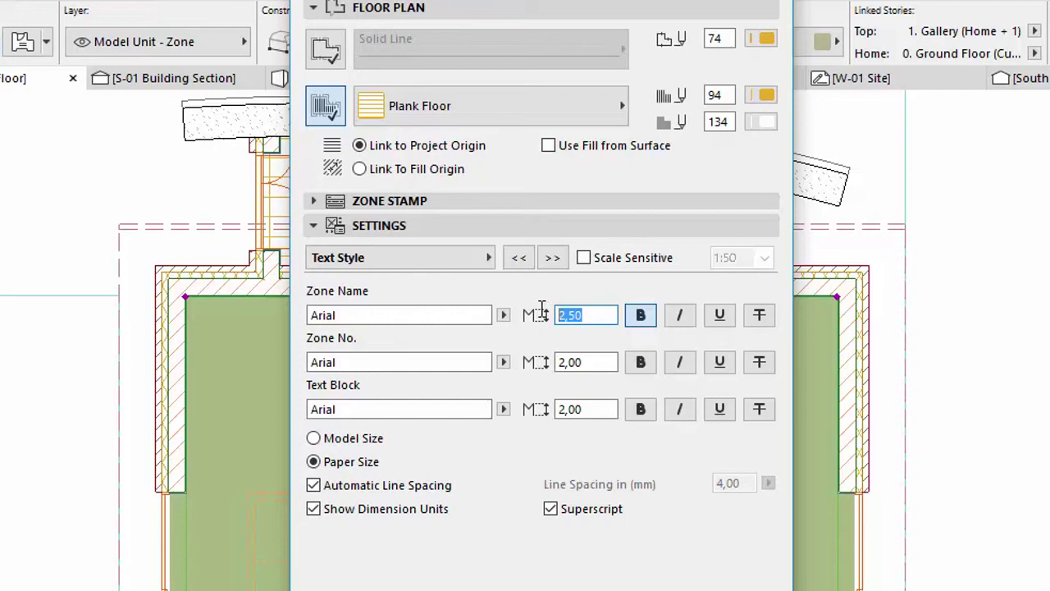
pyautogui.write('2,00')
pyautogui.press('Return')
pyautogui.moveTo(602, 403); pyautogui.dragTo(557, 402)
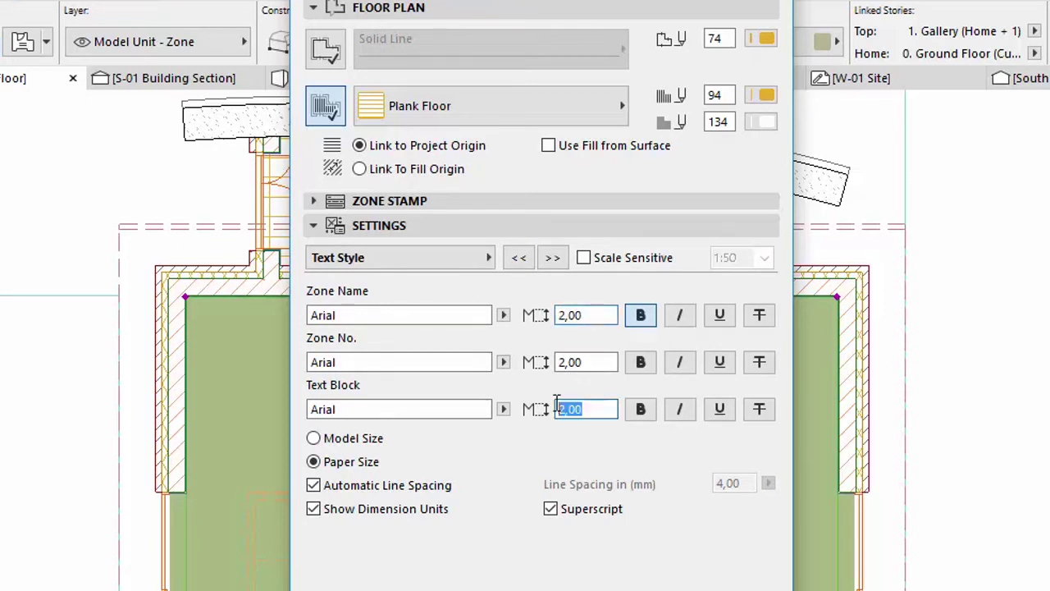
pyautogui.write('1,50')
pyautogui.press('Return')
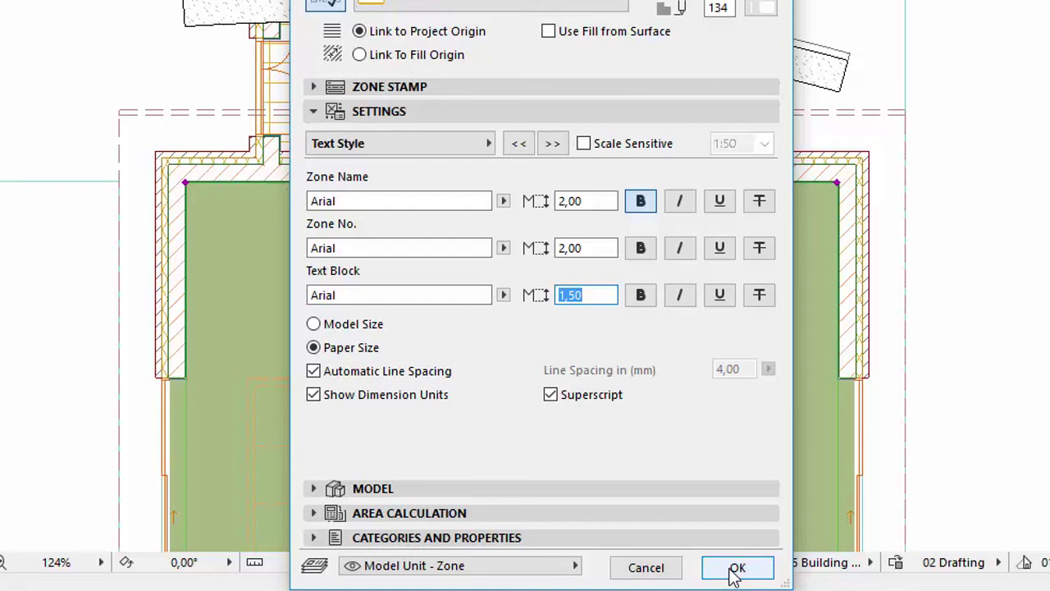
pyautogui.click(734, 572)
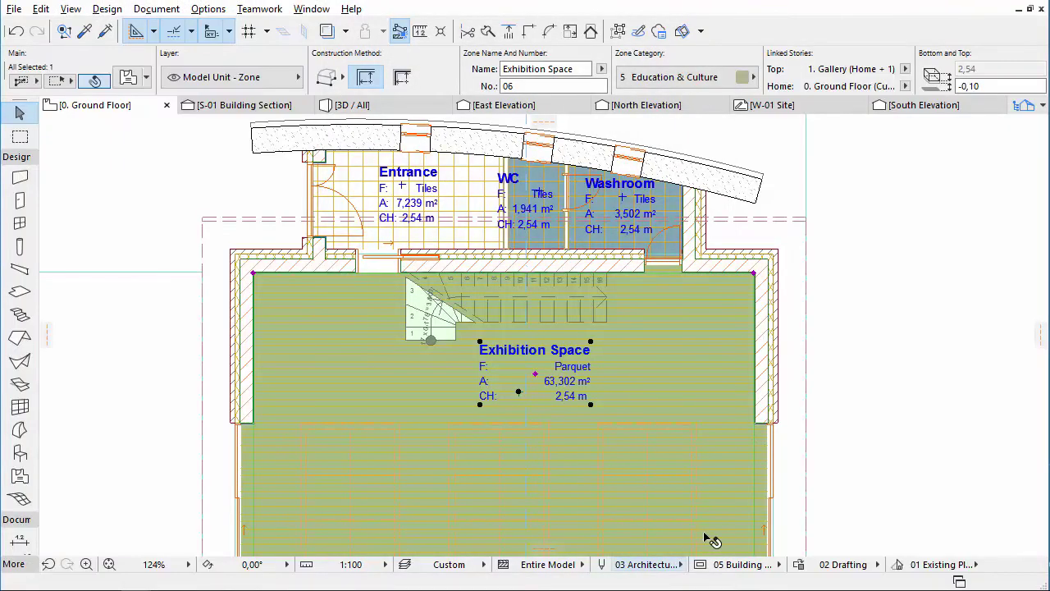
# Deselect the Exhibition Space zone to view the plan's cover fills.
pyautogui.press('Escape')
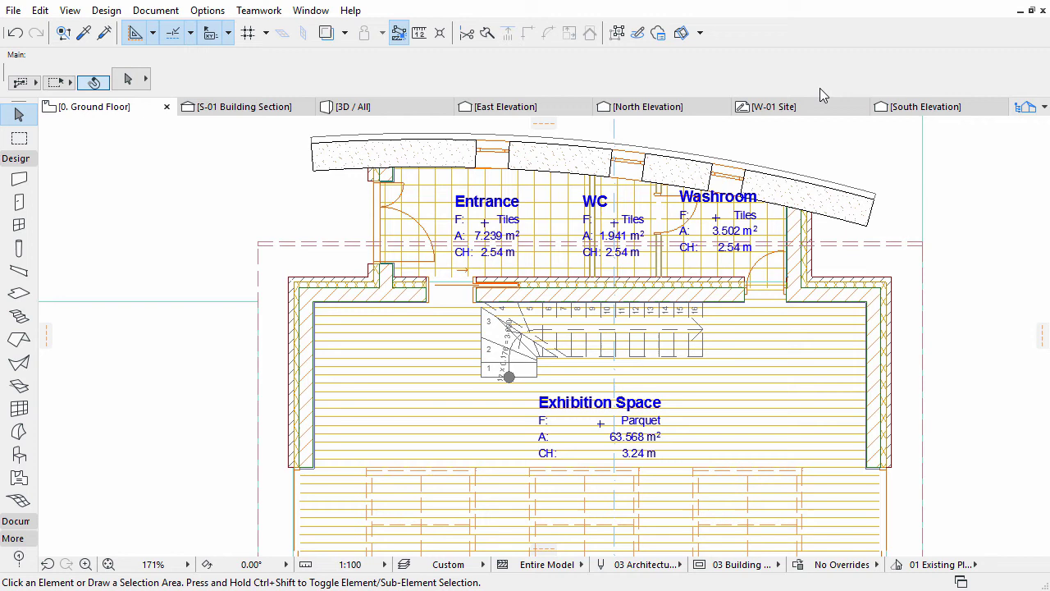
# Set the Exhibition Space cover fill background to pen 105 (light blue).
pyautogui.click(601, 427)
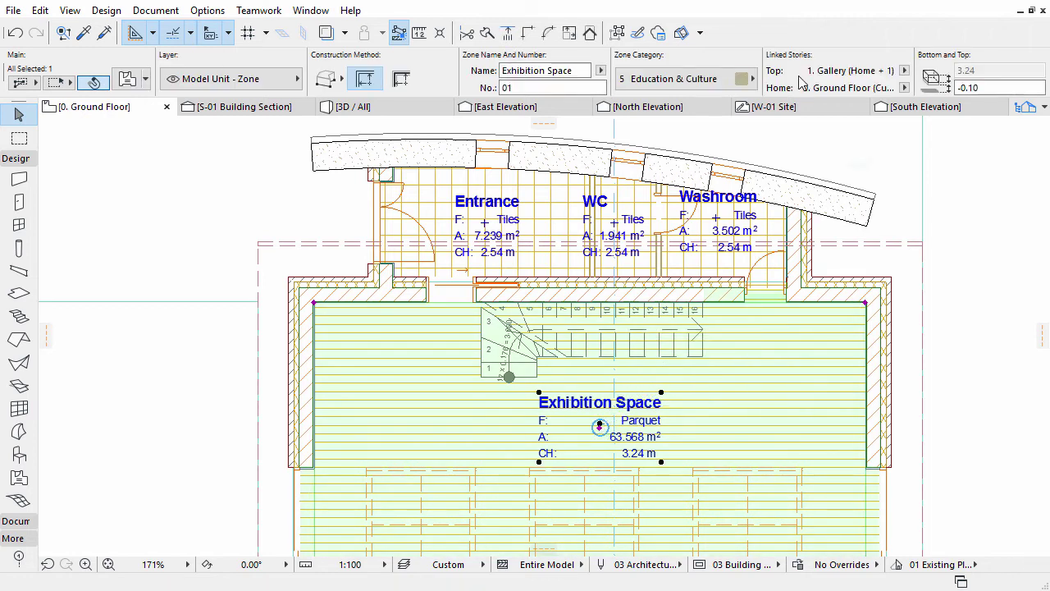
pyautogui.scroll(-5, 803, 82)
pyautogui.scroll(-3, 822, 49)
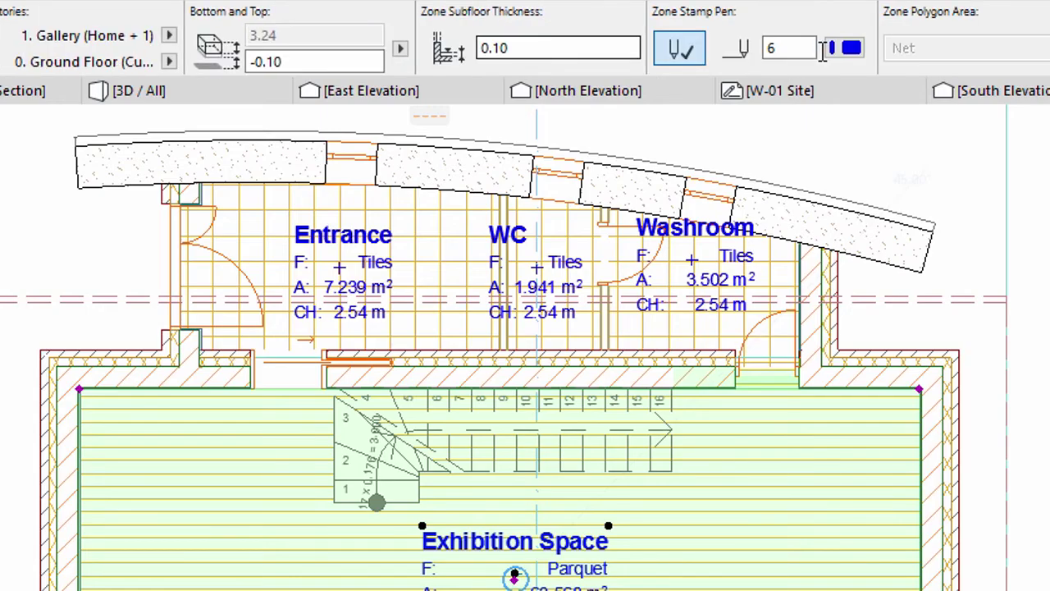
pyautogui.scroll(-7, 824, 61)
pyautogui.scroll(-8, 824, 62)
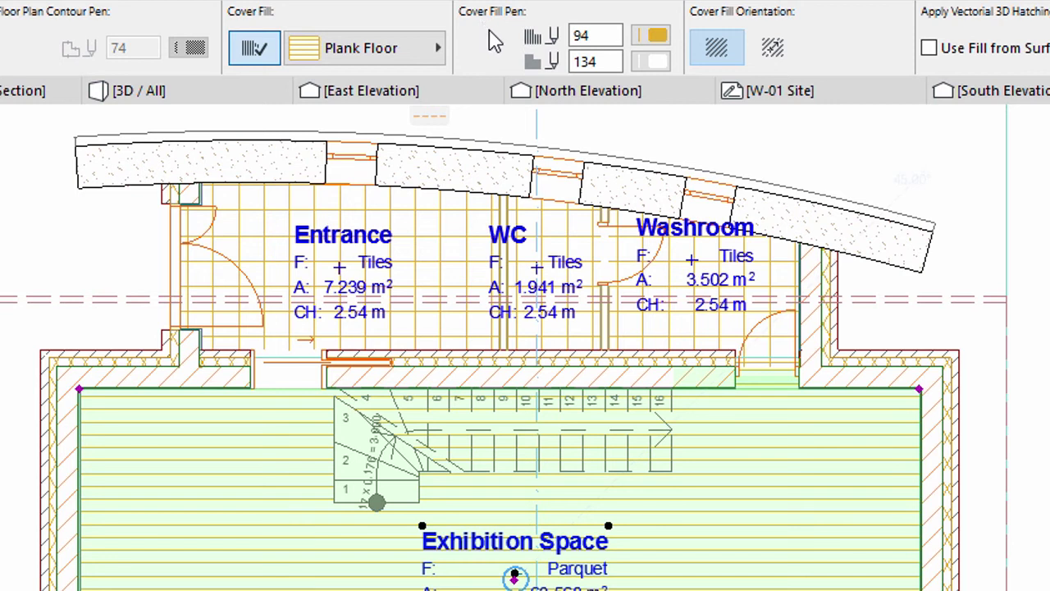
pyautogui.click(648, 66)
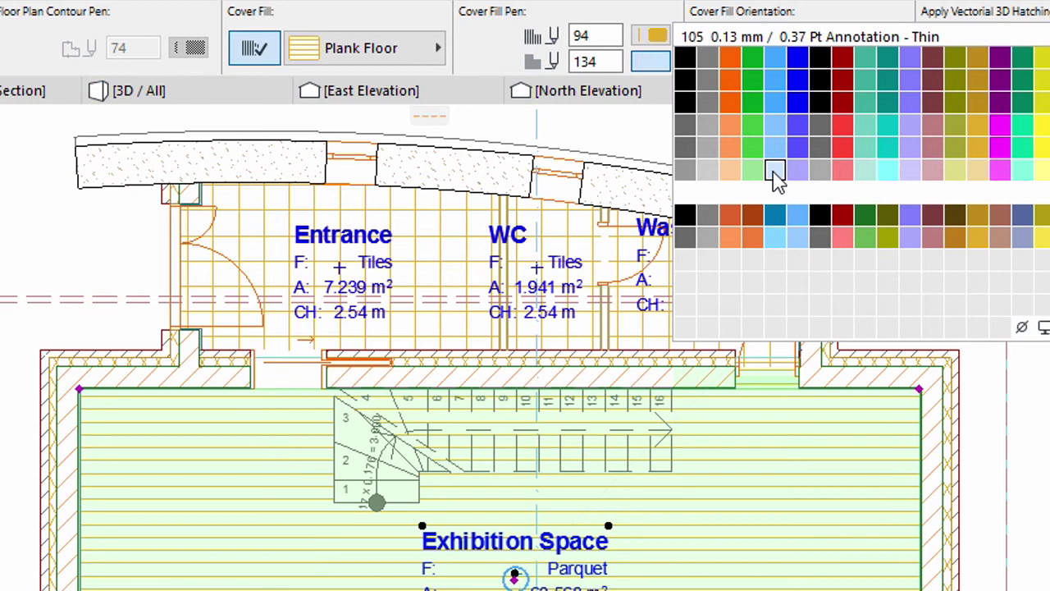
pyautogui.click(777, 177)
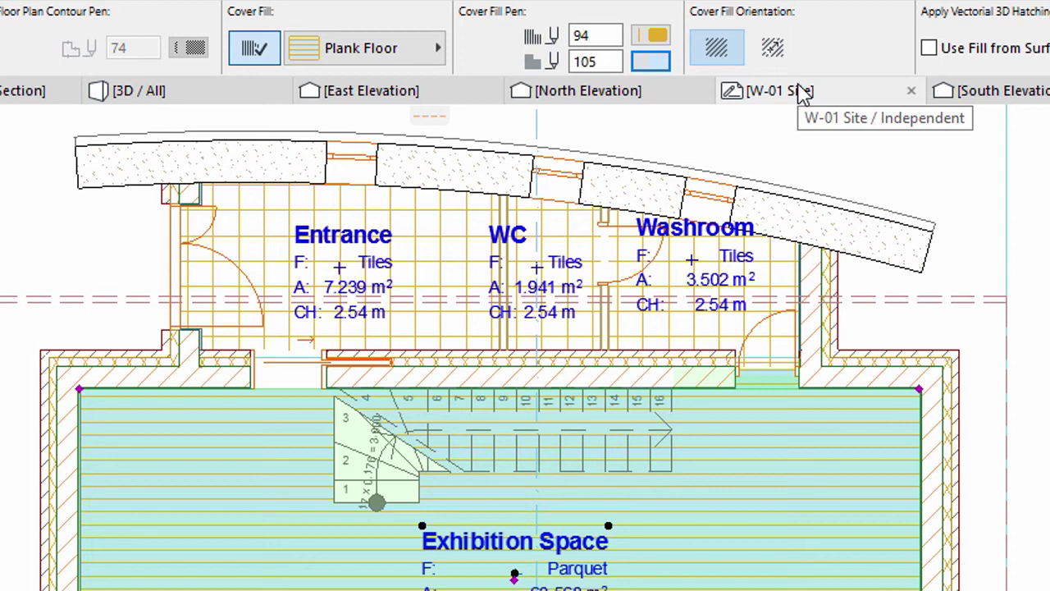
pyautogui.press('Escape')
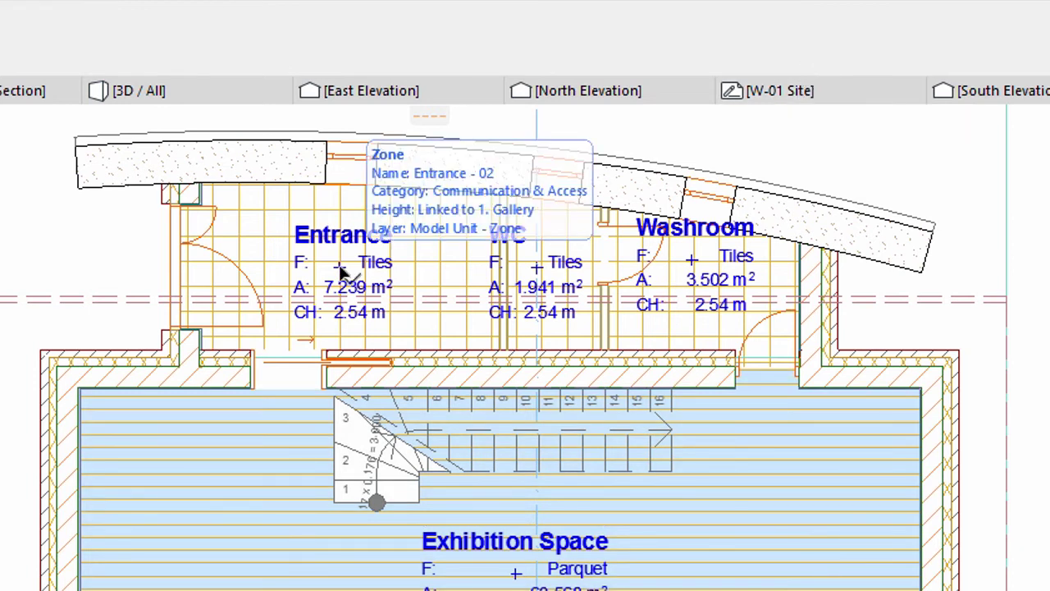
# Set the Entrance, WC and Washroom cover fill background to pen 113 (yellow).
pyautogui.click(344, 272)
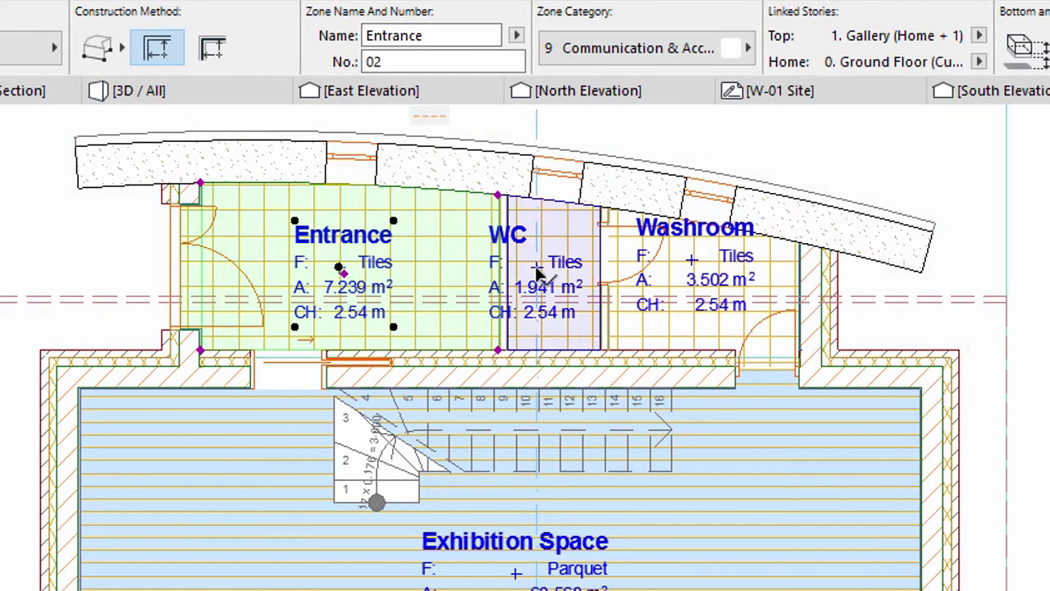
pyautogui.keyDown('shift'); pyautogui.click(534, 271); pyautogui.keyUp('shift')
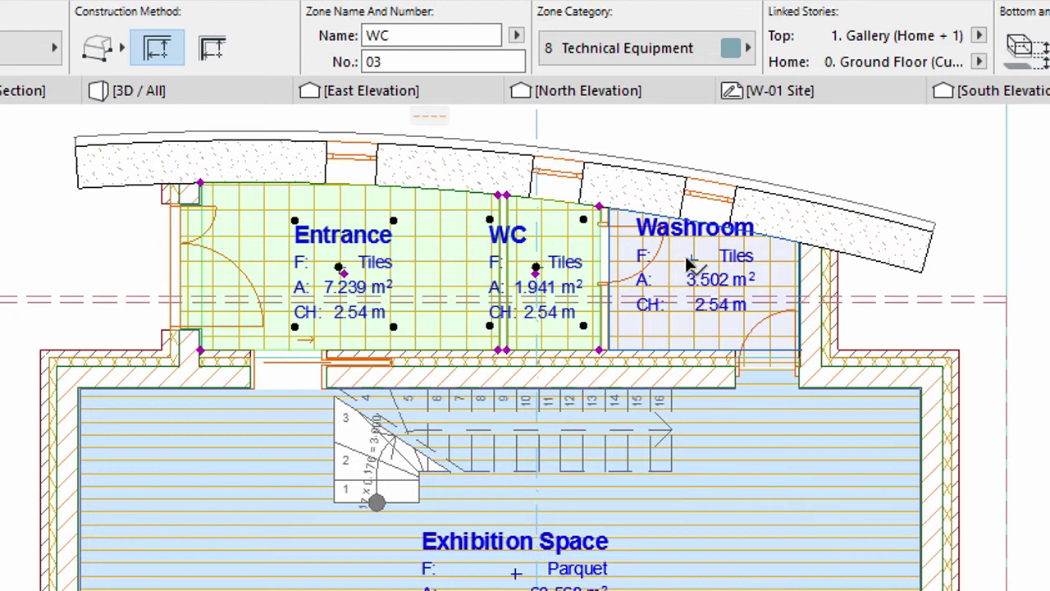
pyautogui.keyDown('shift'); pyautogui.click(689, 261); pyautogui.keyUp('shift')
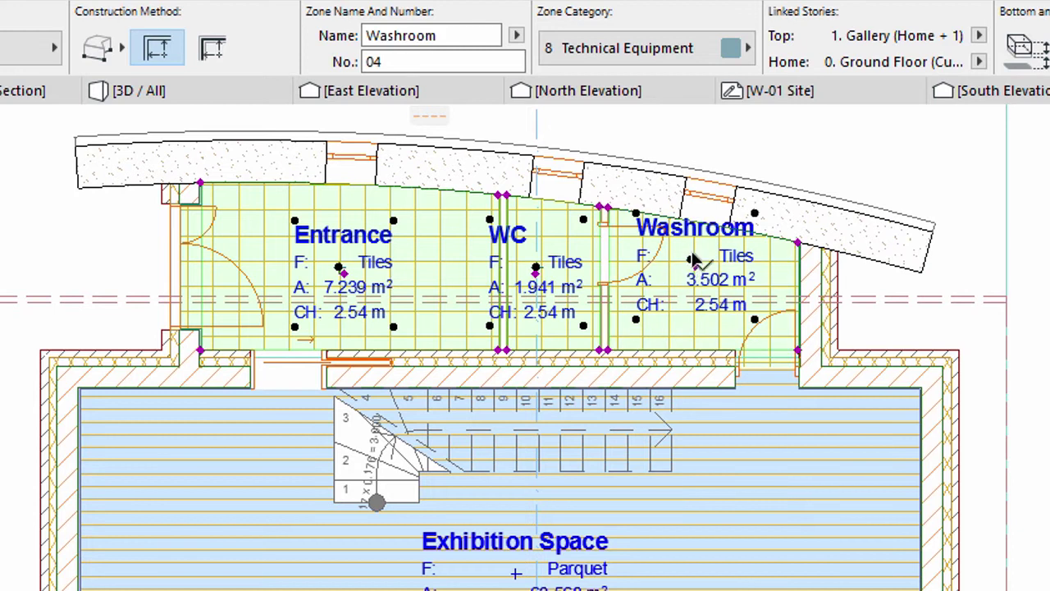
pyautogui.scroll(-5, 919, 66)
pyautogui.scroll(-5, 917, 72)
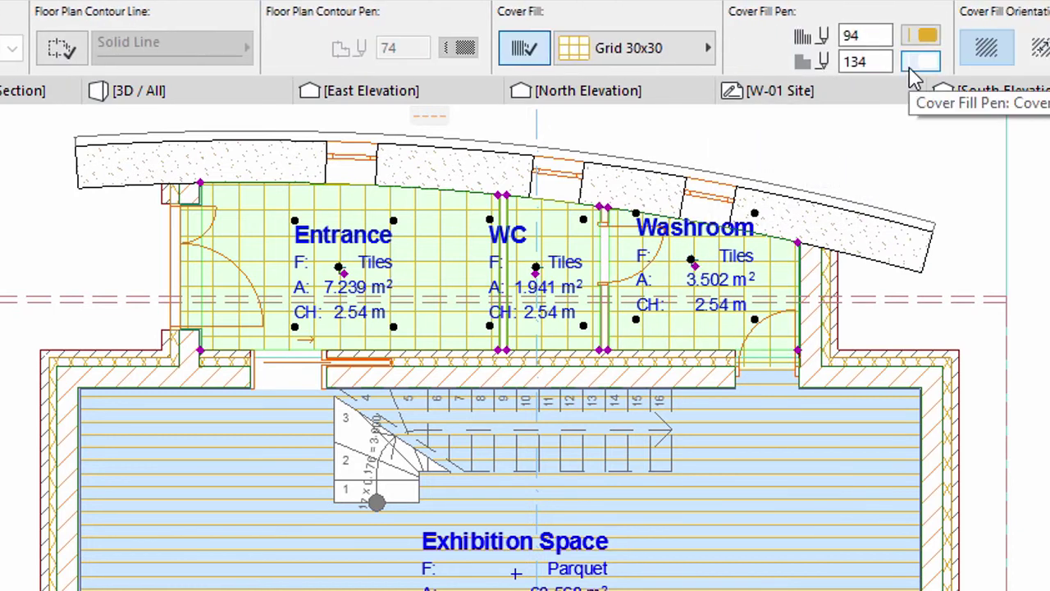
pyautogui.click(909, 69)
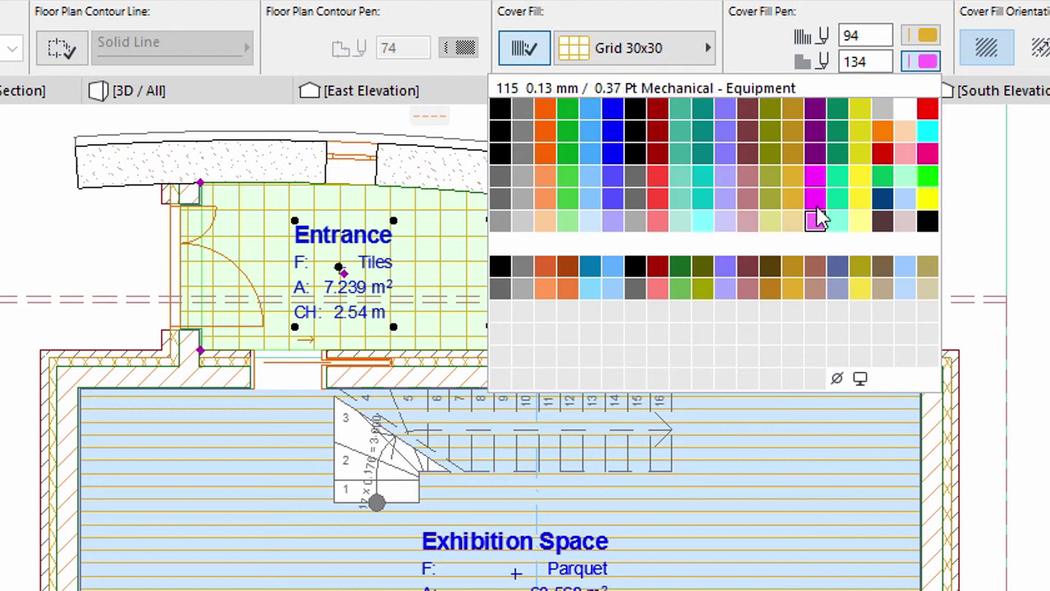
pyautogui.click(772, 220)
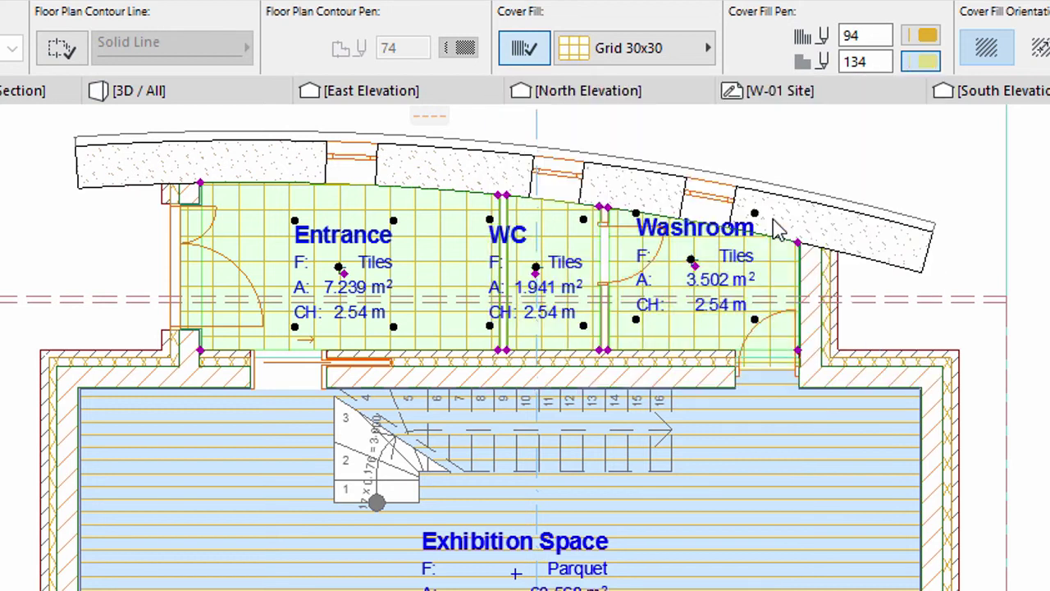
pyautogui.press('Escape')
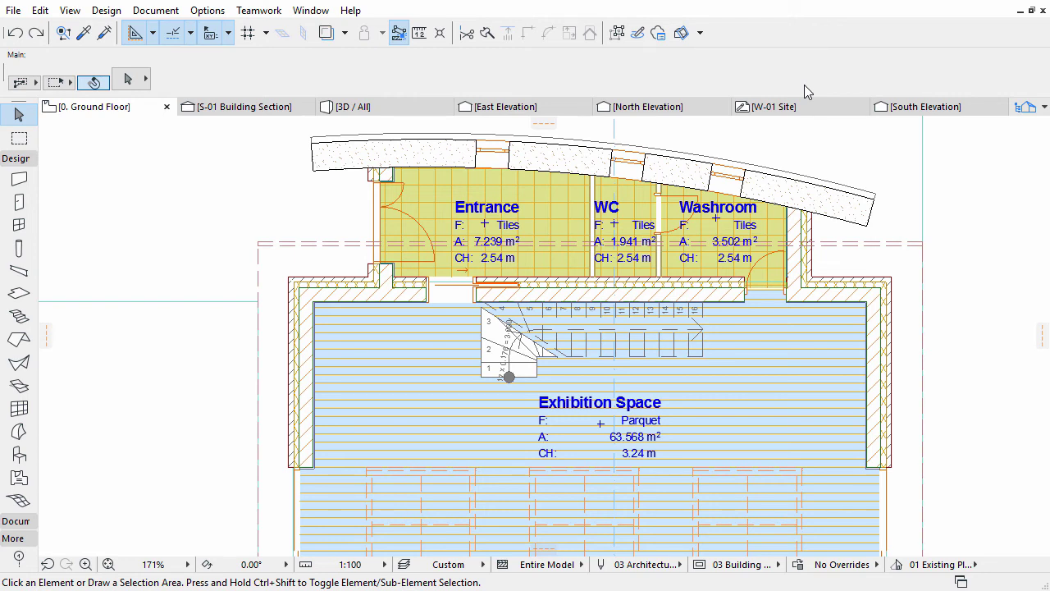
# Create a '05 Building Plans' graphic override combination with the All Zone Fills - Category Background rule.
pyautogui.click(167, 13)
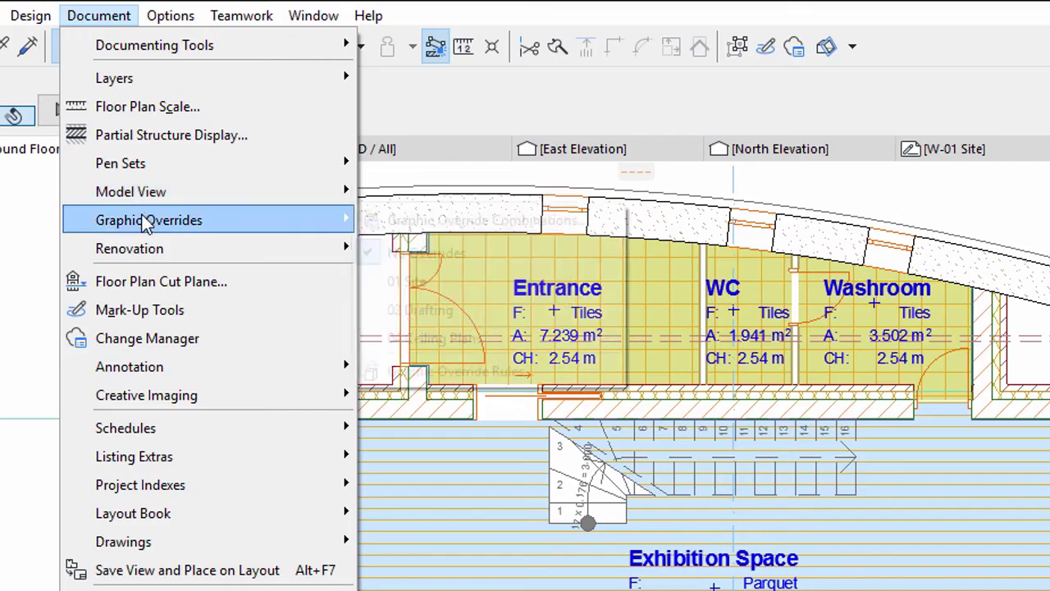
pyautogui.moveTo(190, 162)
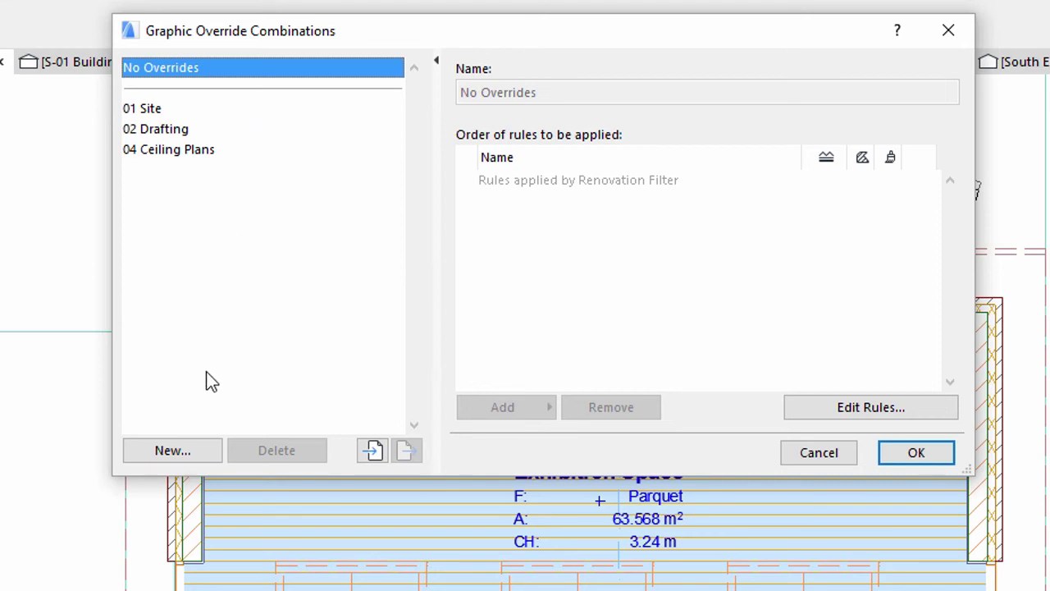
pyautogui.click(205, 456)
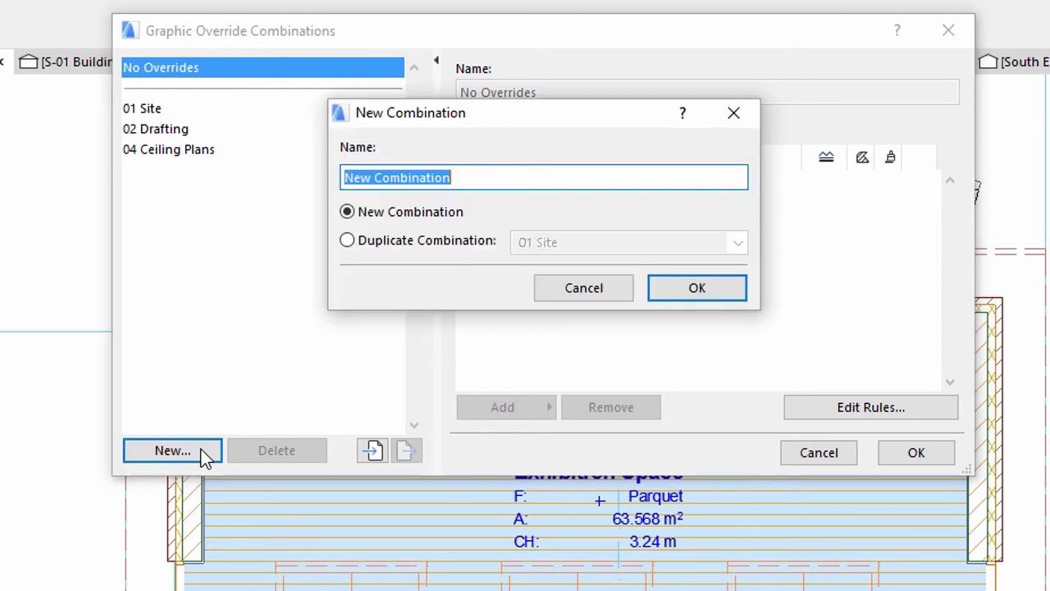
pyautogui.write('05 Bu')
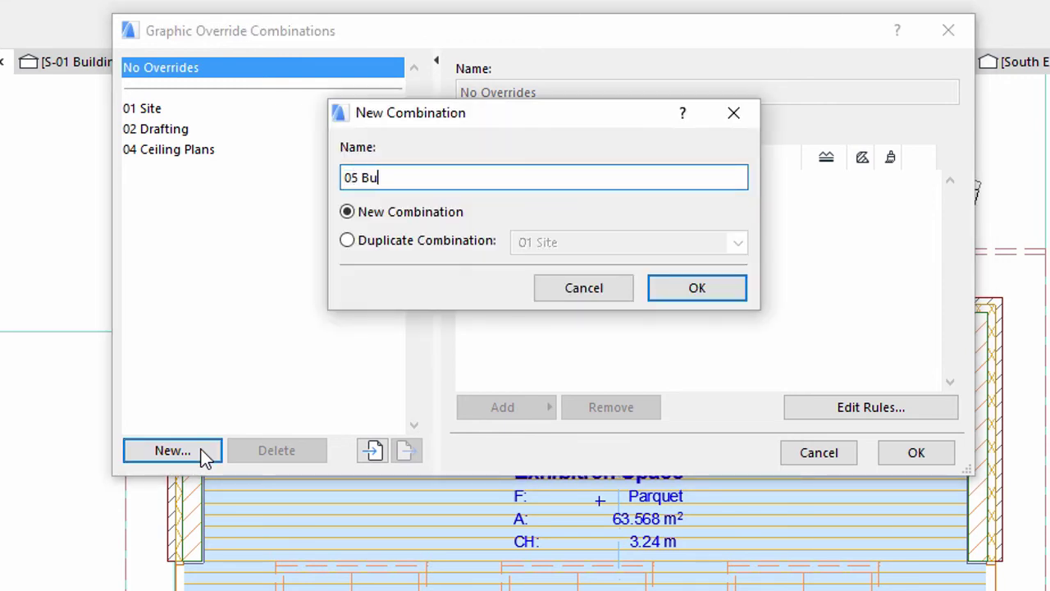
pyautogui.write('ilding Plans')
pyautogui.click(692, 292)
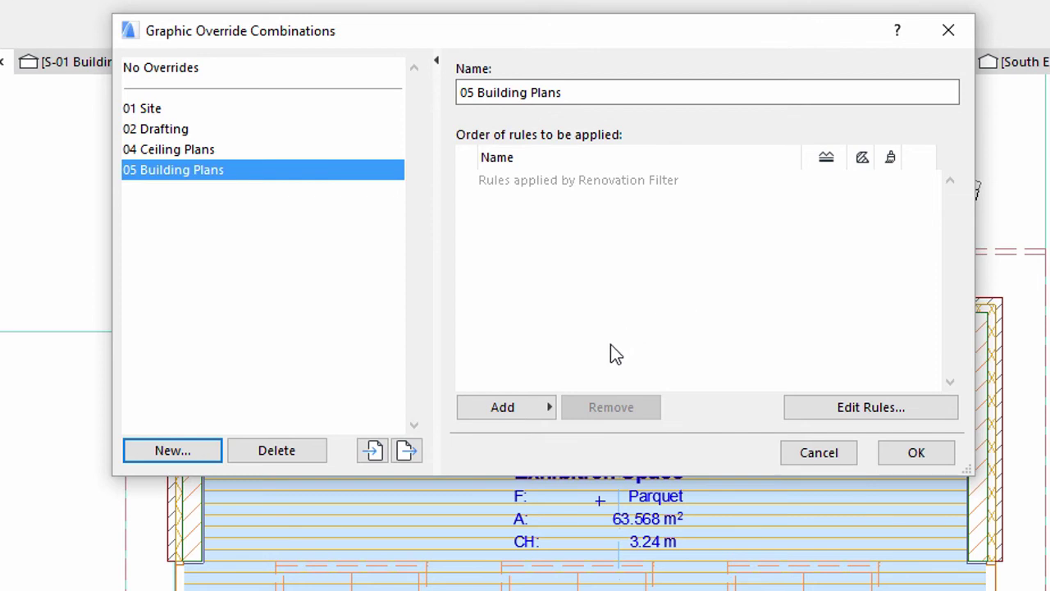
pyautogui.click(544, 404)
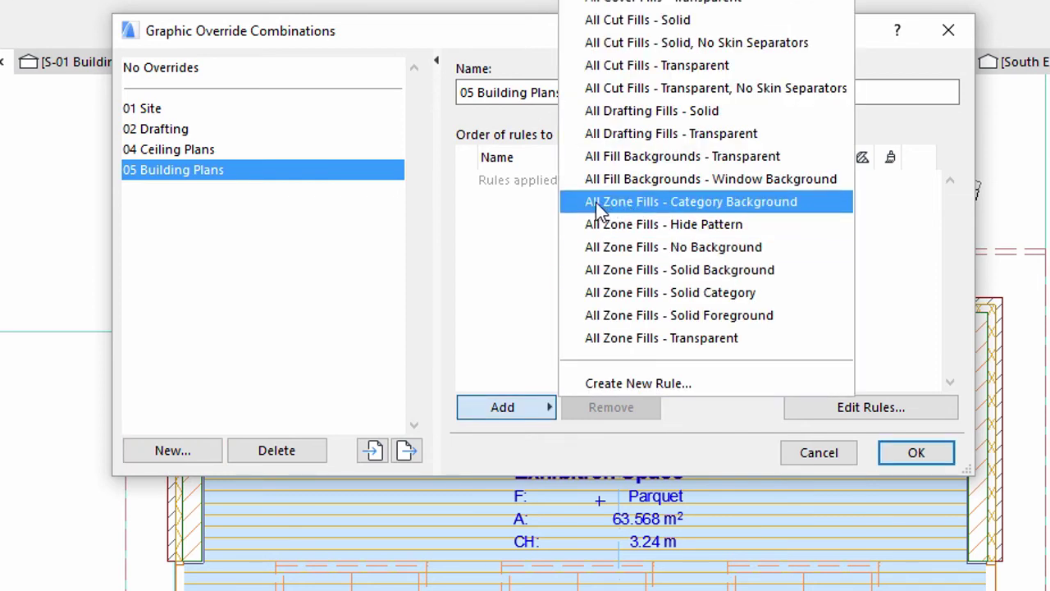
pyautogui.click(807, 206)
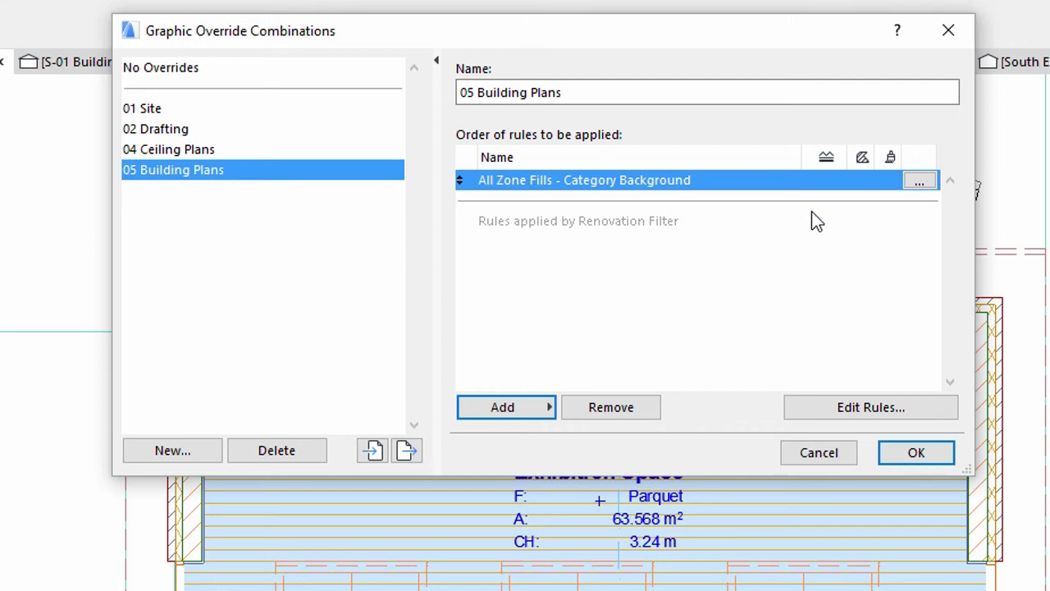
pyautogui.click(889, 453)
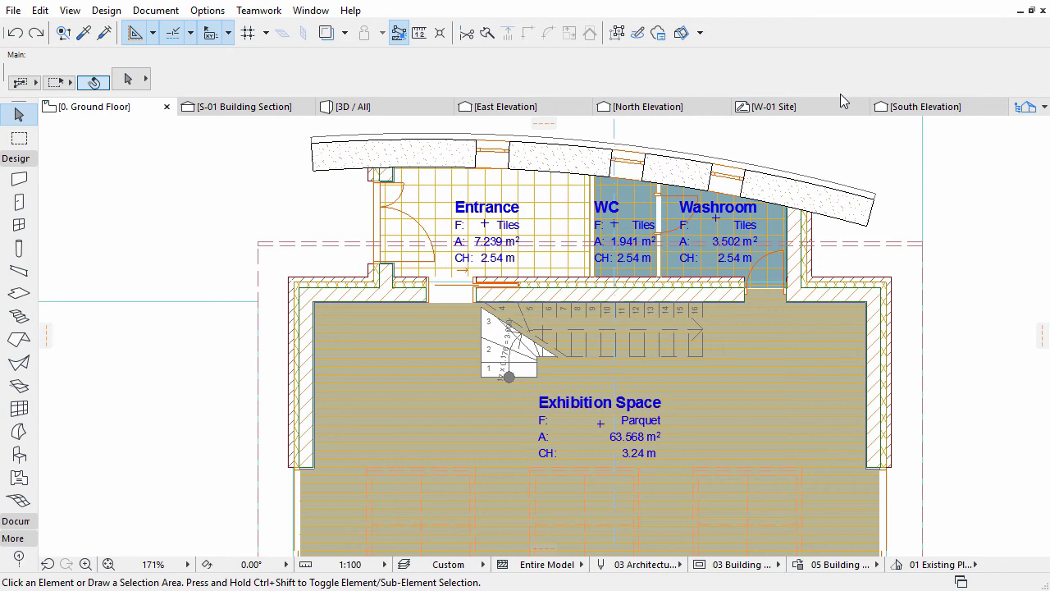
# In Model View Options, set both door and window floor plan symbol detail levels to Middle 2.
pyautogui.click(153, 12)
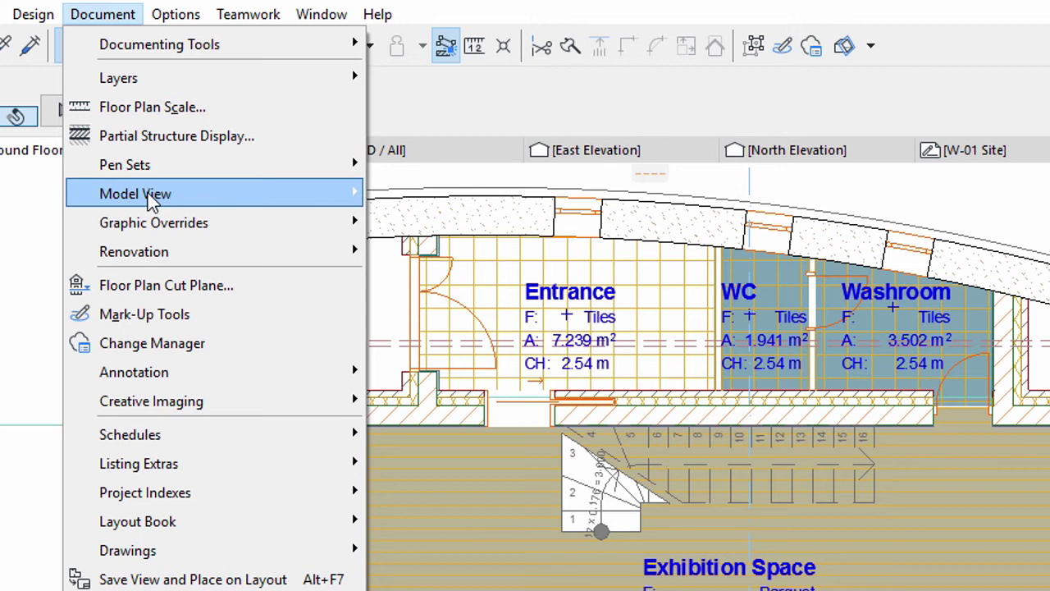
pyautogui.moveTo(328, 138)
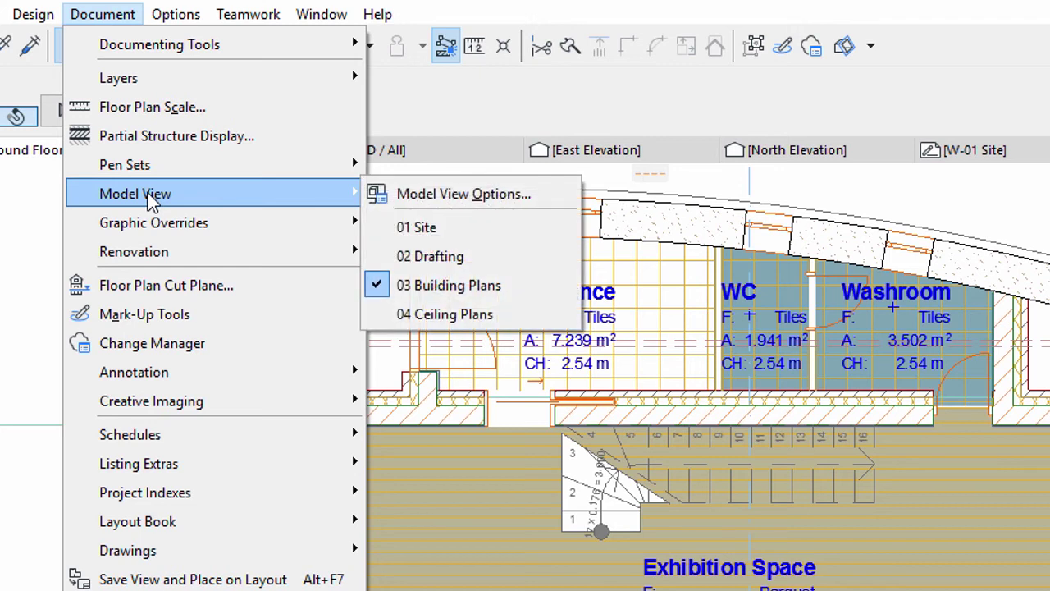
pyautogui.click(408, 205)
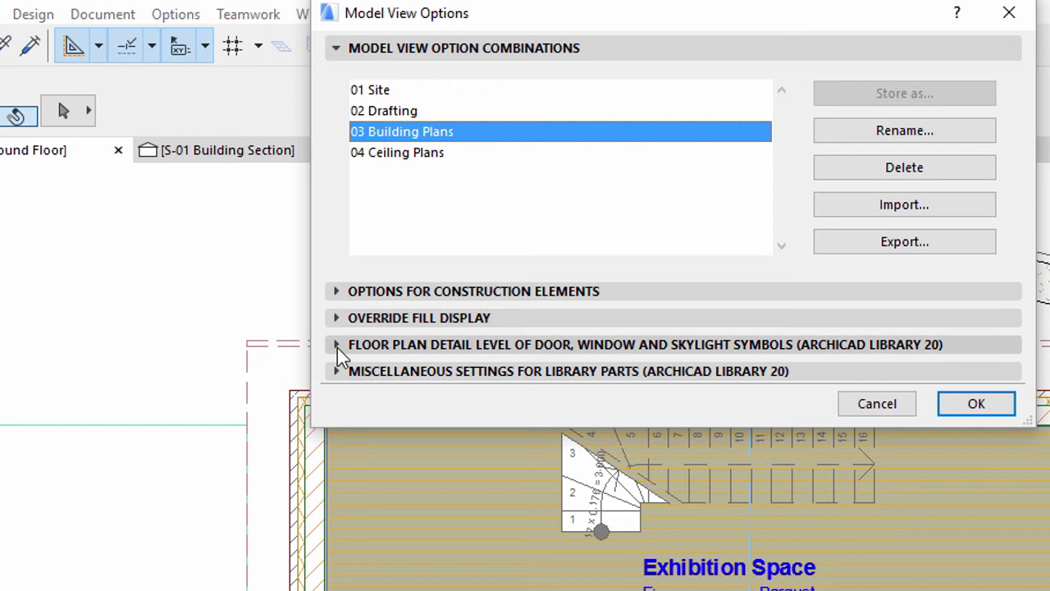
pyautogui.click(338, 346)
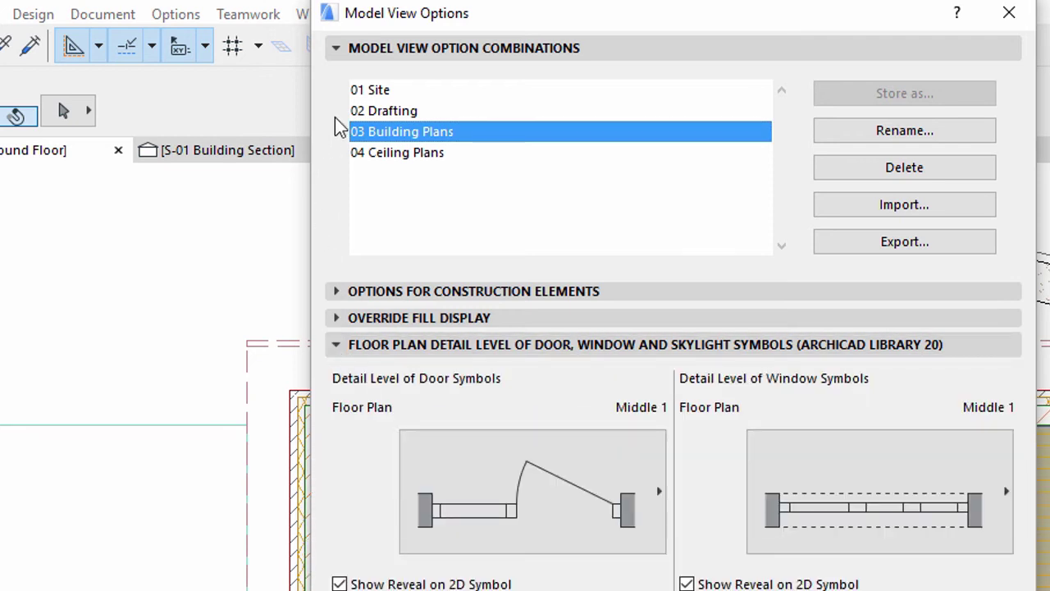
pyautogui.click(337, 50)
pyautogui.click(338, 51)
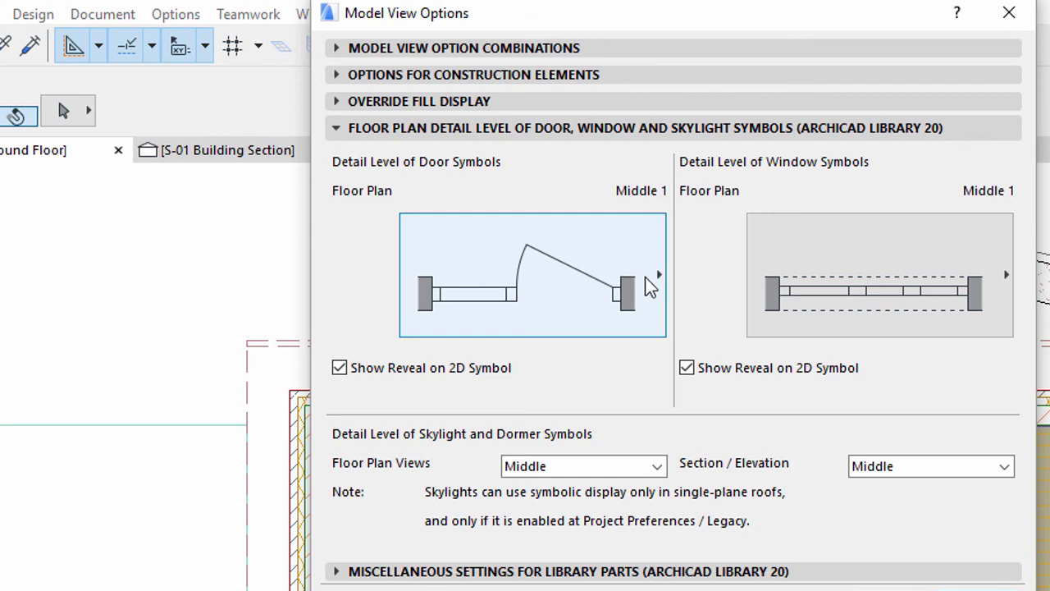
pyautogui.click(650, 286)
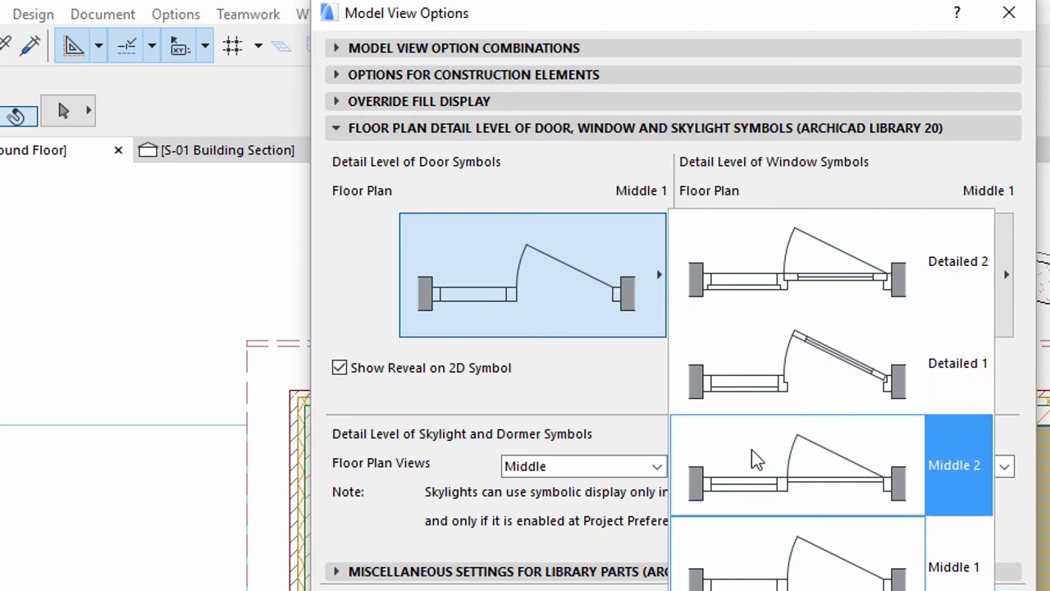
pyautogui.click(752, 460)
pyautogui.click(999, 277)
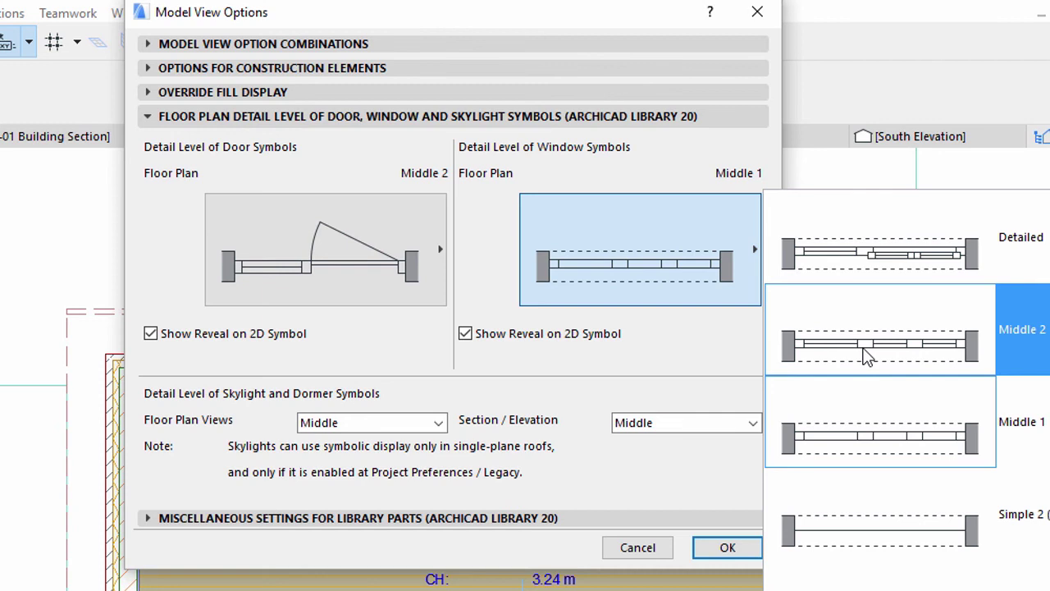
pyautogui.click(868, 355)
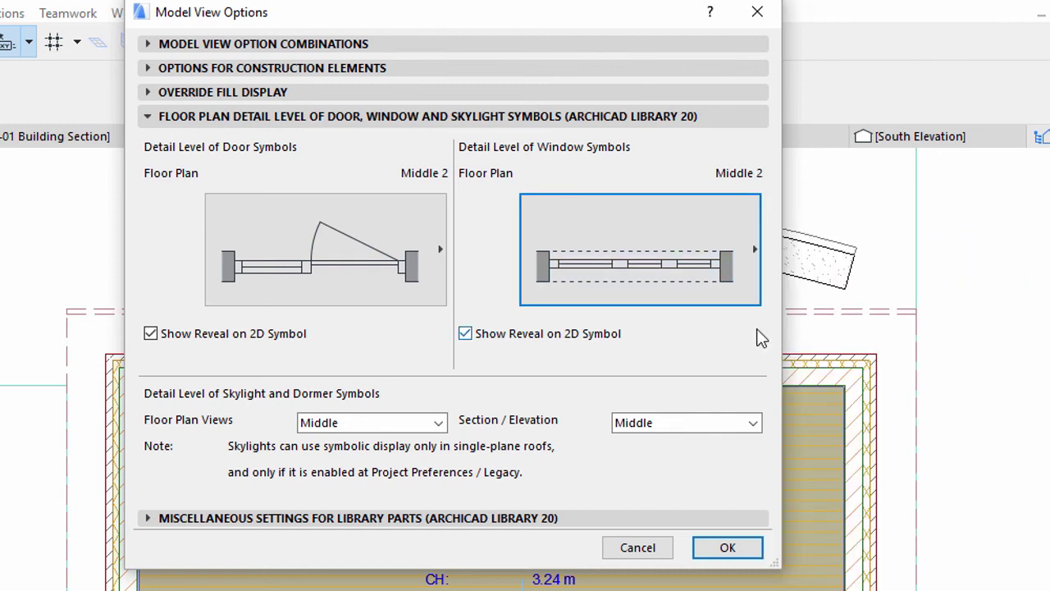
pyautogui.click(149, 123)
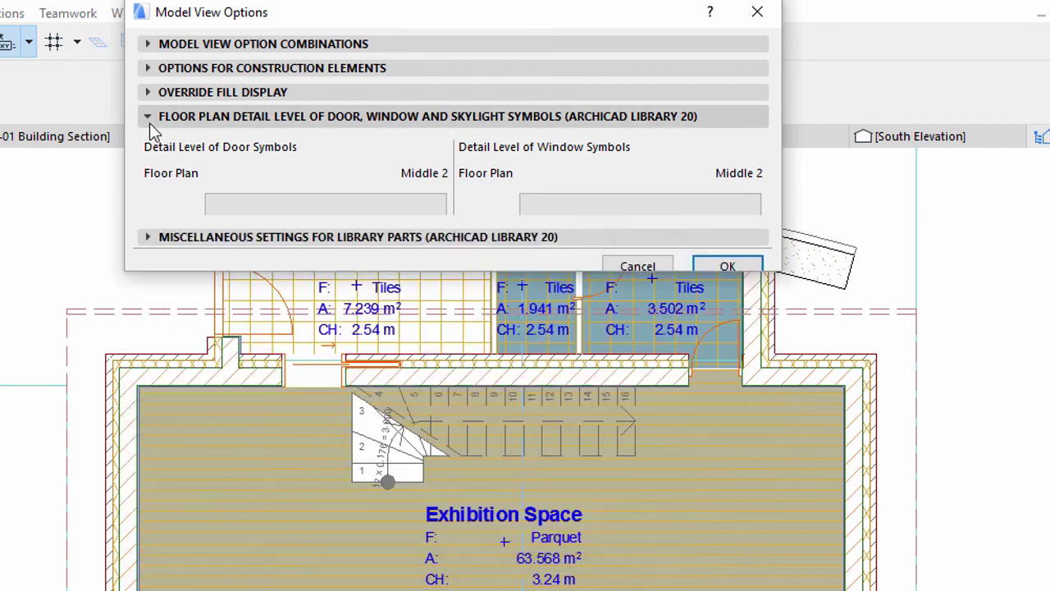
pyautogui.click(147, 43)
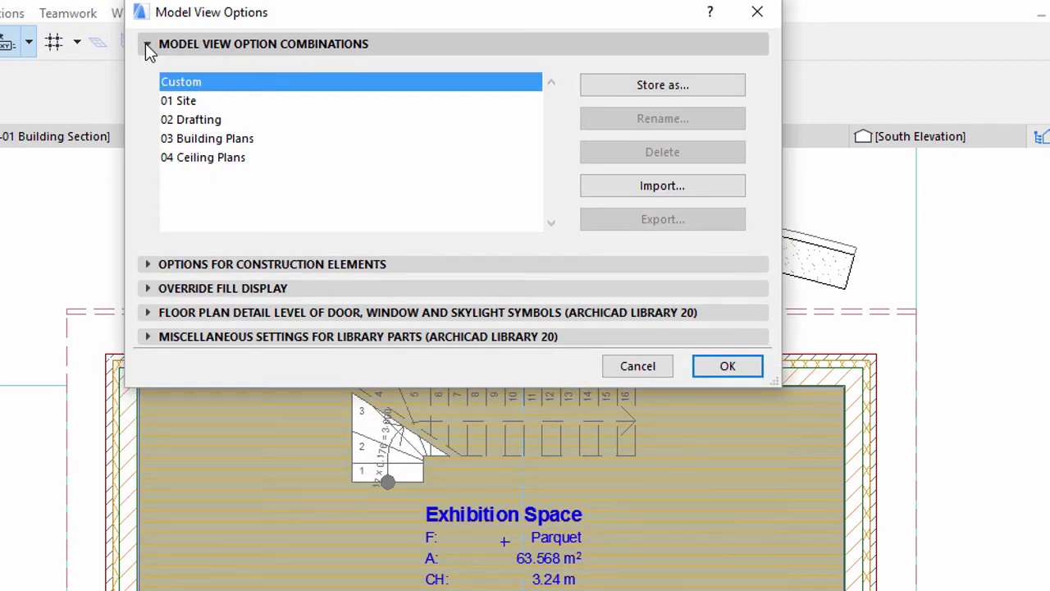
# Store the model view settings as '05 Building Plans - Zone fills' and close Model View Options.
pyautogui.click(612, 84)
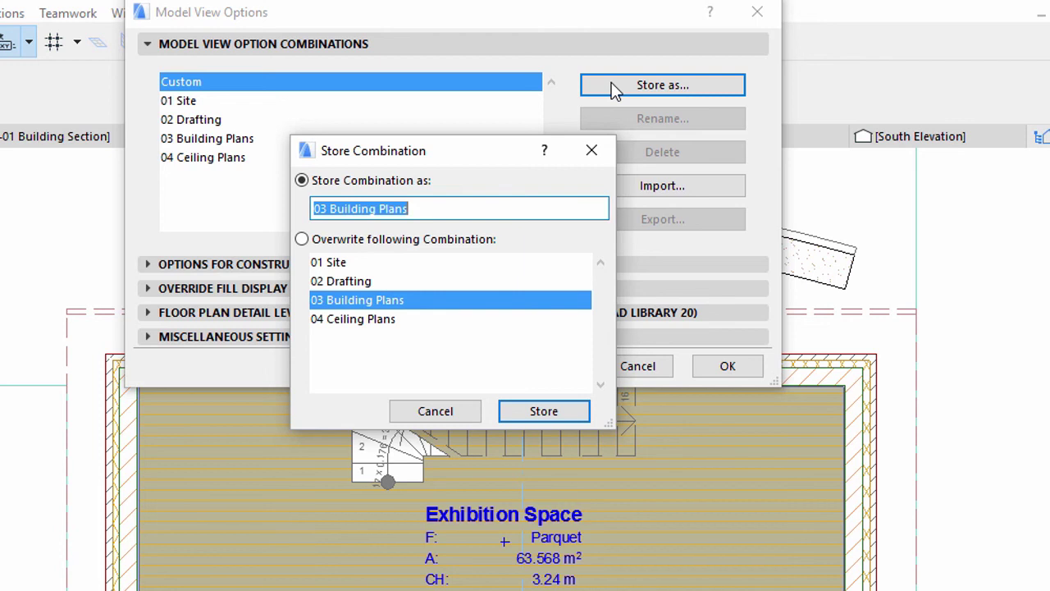
pyautogui.click(325, 210)
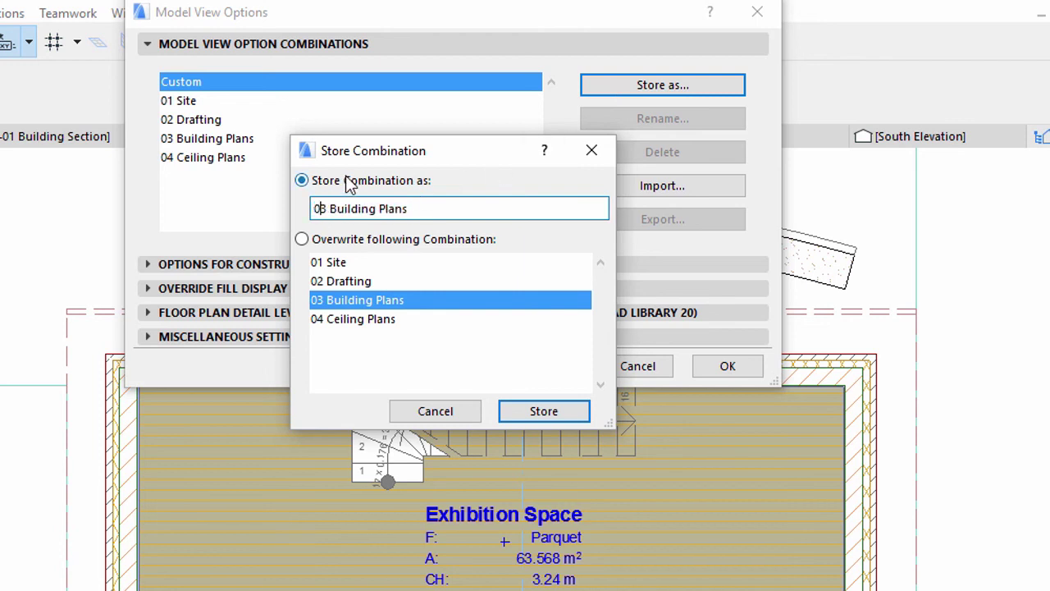
pyautogui.press('BackSpace')
pyautogui.write('5')
pyautogui.press('End')
pyautogui.write('- Zone fills')
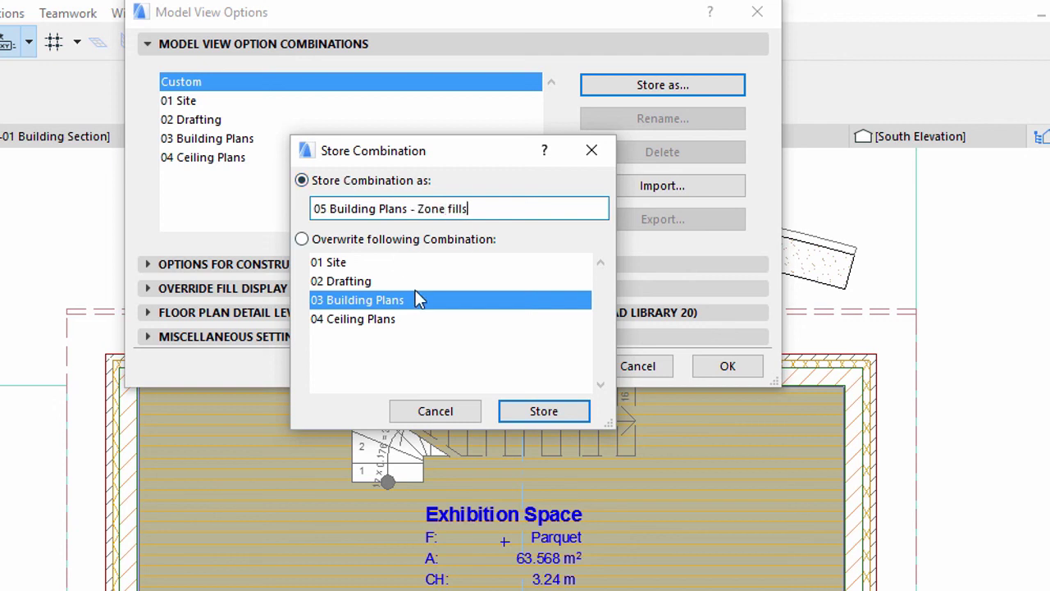
pyautogui.click(522, 411)
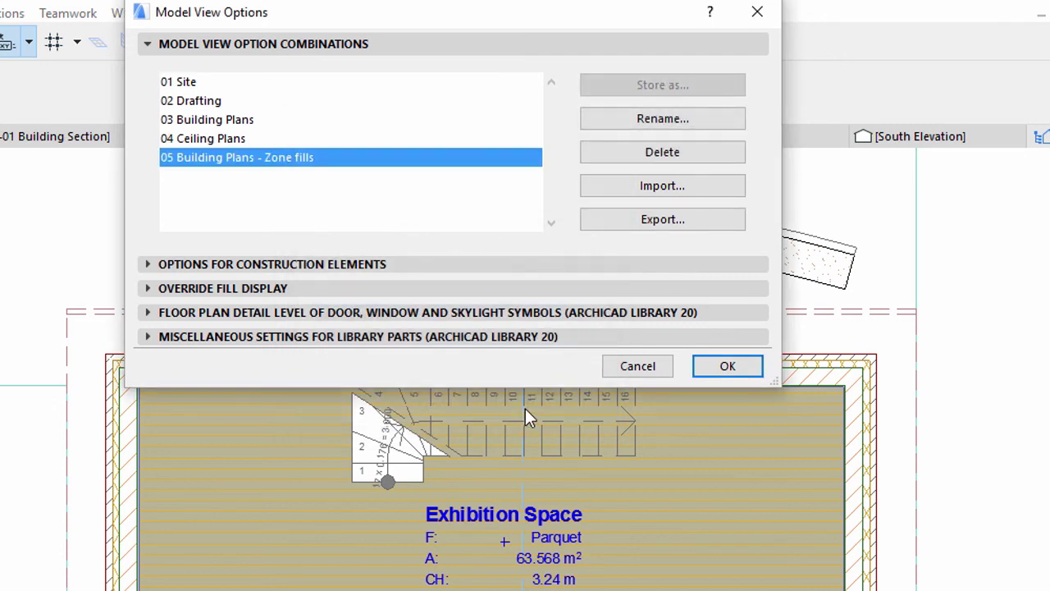
pyautogui.click(714, 366)
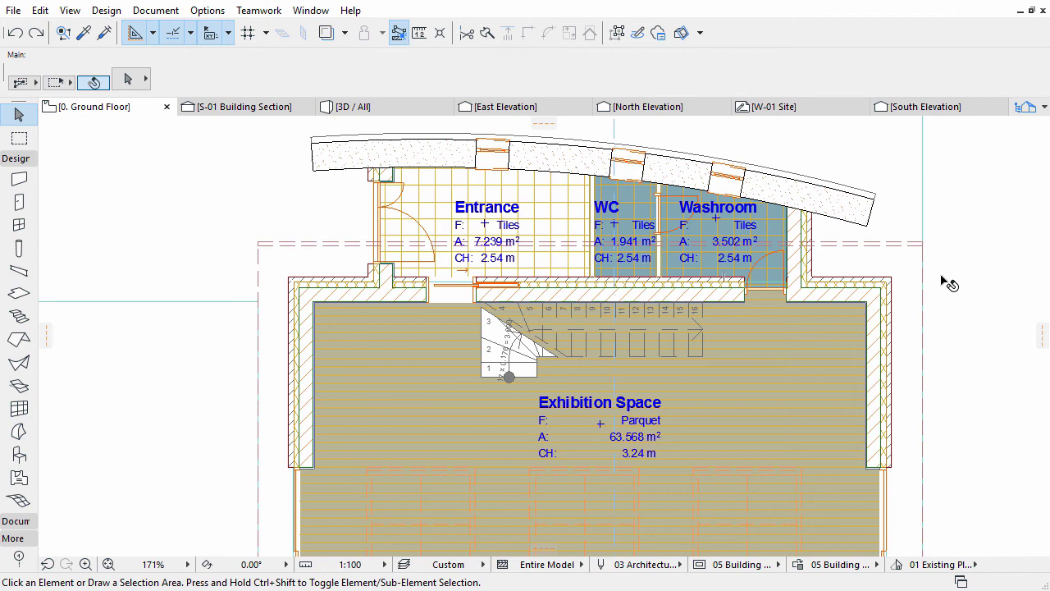
# Select all zones (Entrance, WC, Washroom) and turn off their Grid 30x30 cover fill.
pyautogui.click(18, 477)
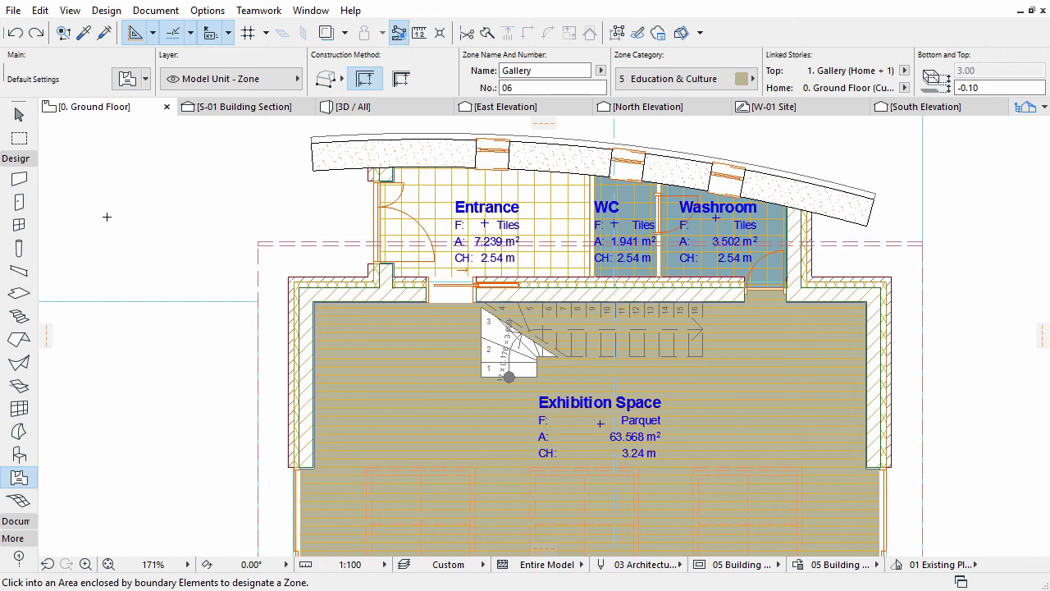
pyautogui.click(38, 10)
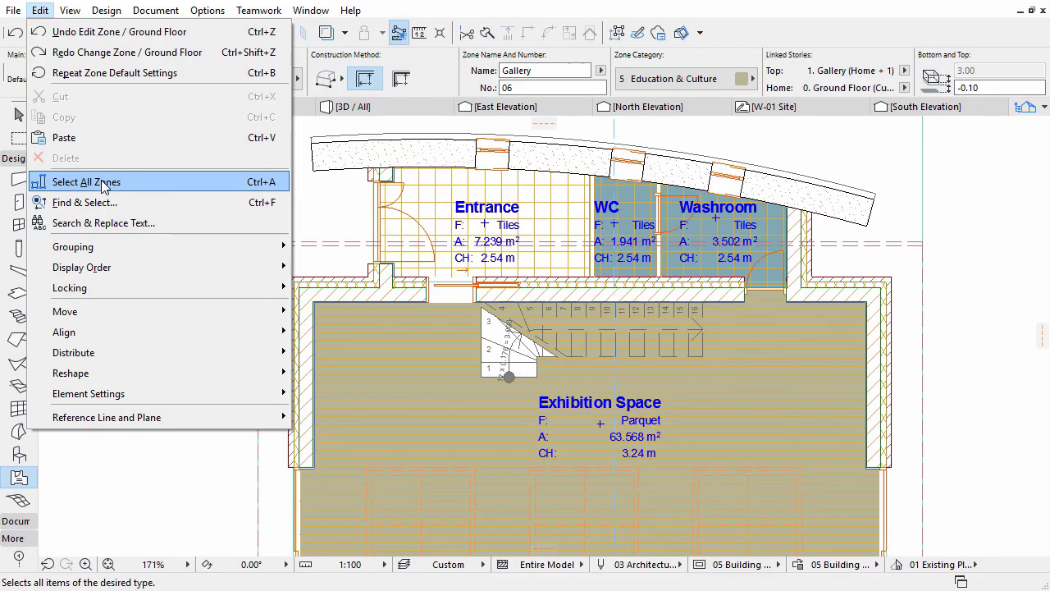
pyautogui.click(152, 273)
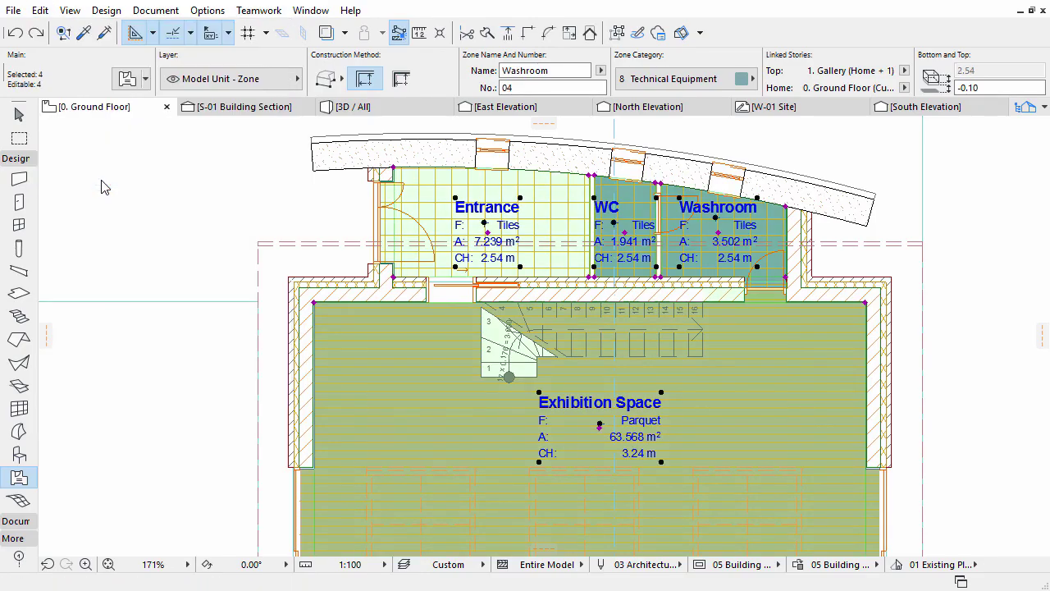
pyautogui.click(125, 82)
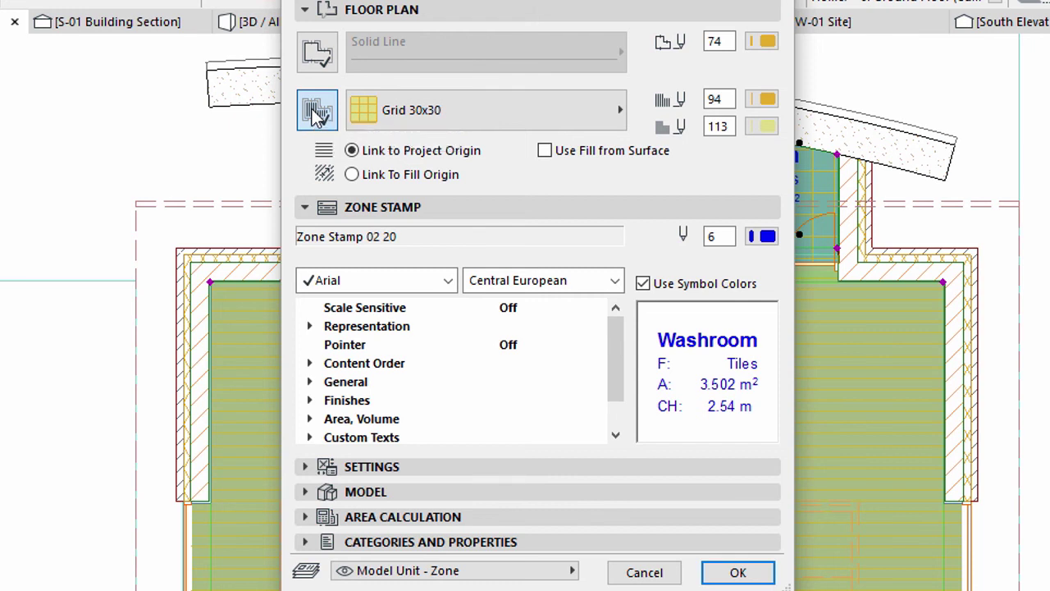
pyautogui.click(318, 110)
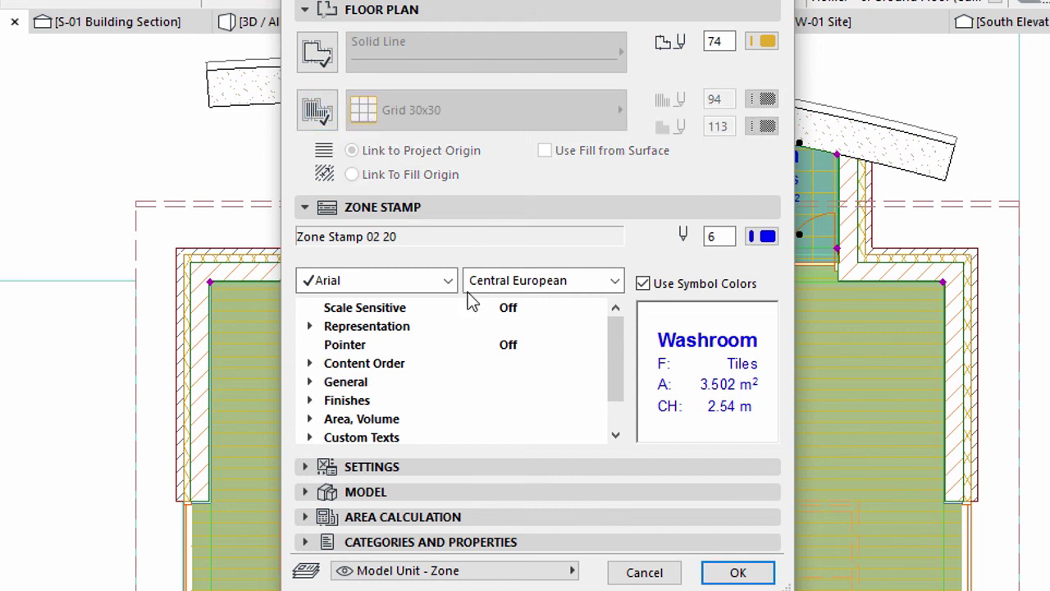
pyautogui.click(722, 573)
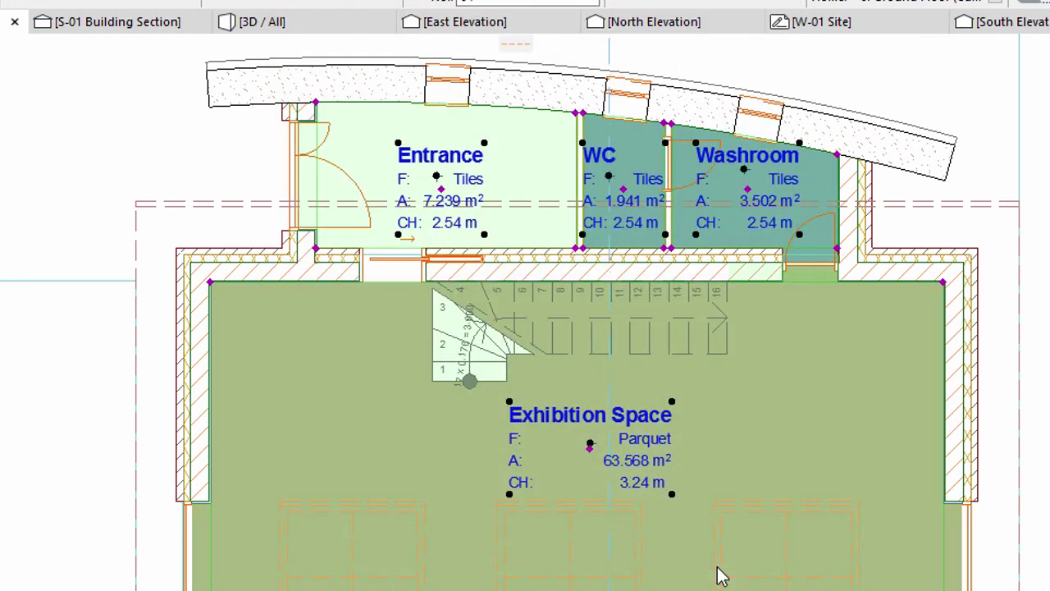
pyautogui.press('Escape')
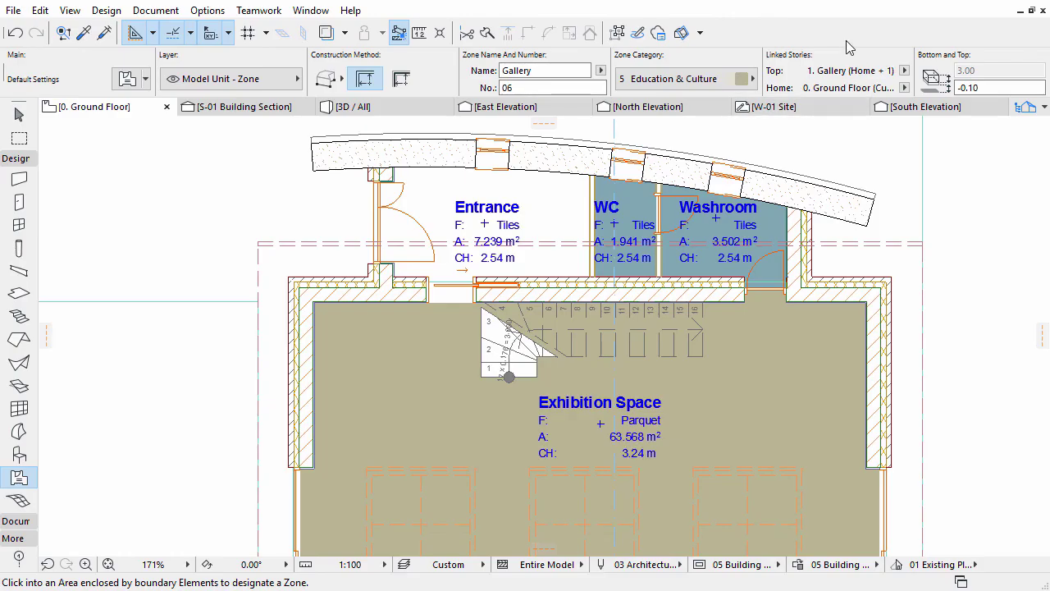